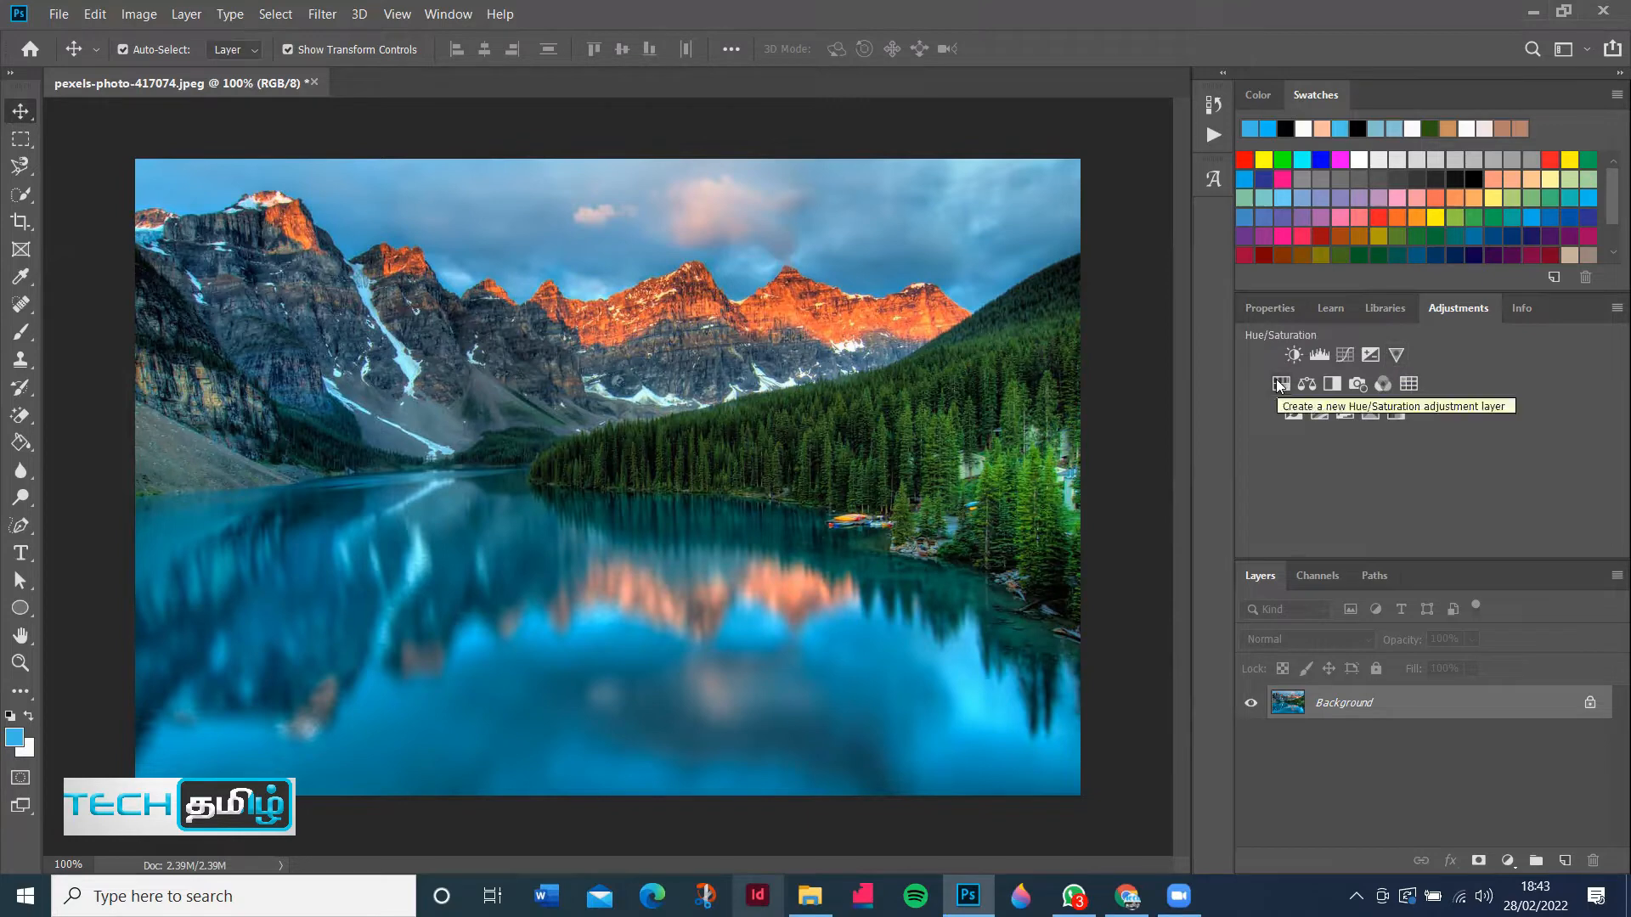
Add a Hue/Saturation adjustment layer to the lake photo and set its hue to -13 and saturation to +4
left_click(1278, 381)
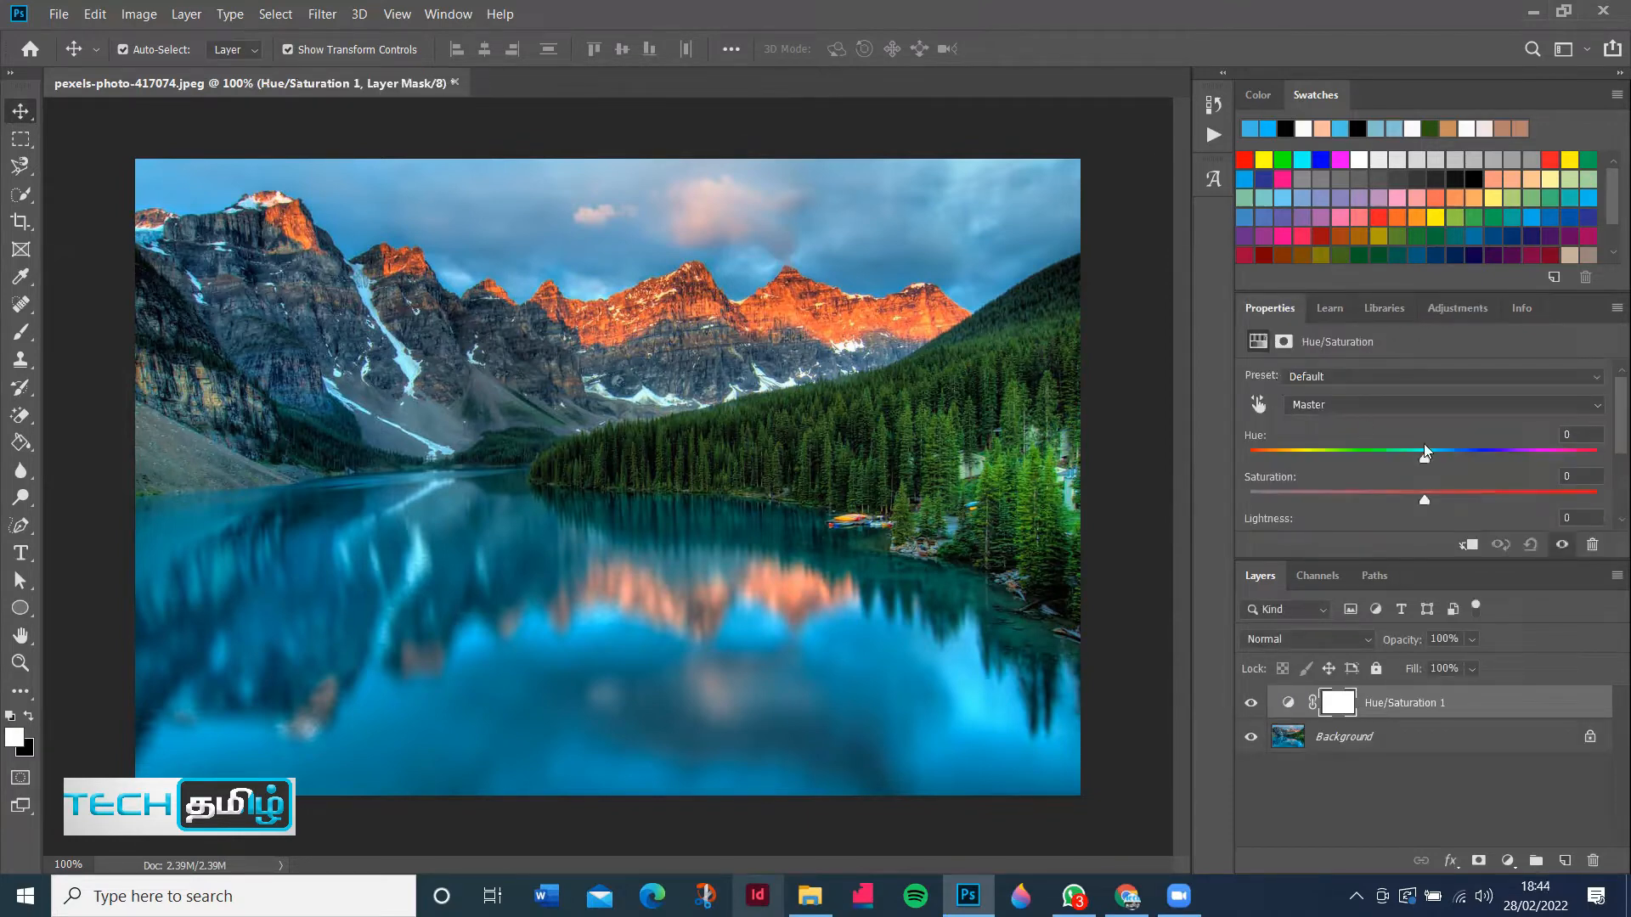
left_click_drag(1425, 452, 1374, 450)
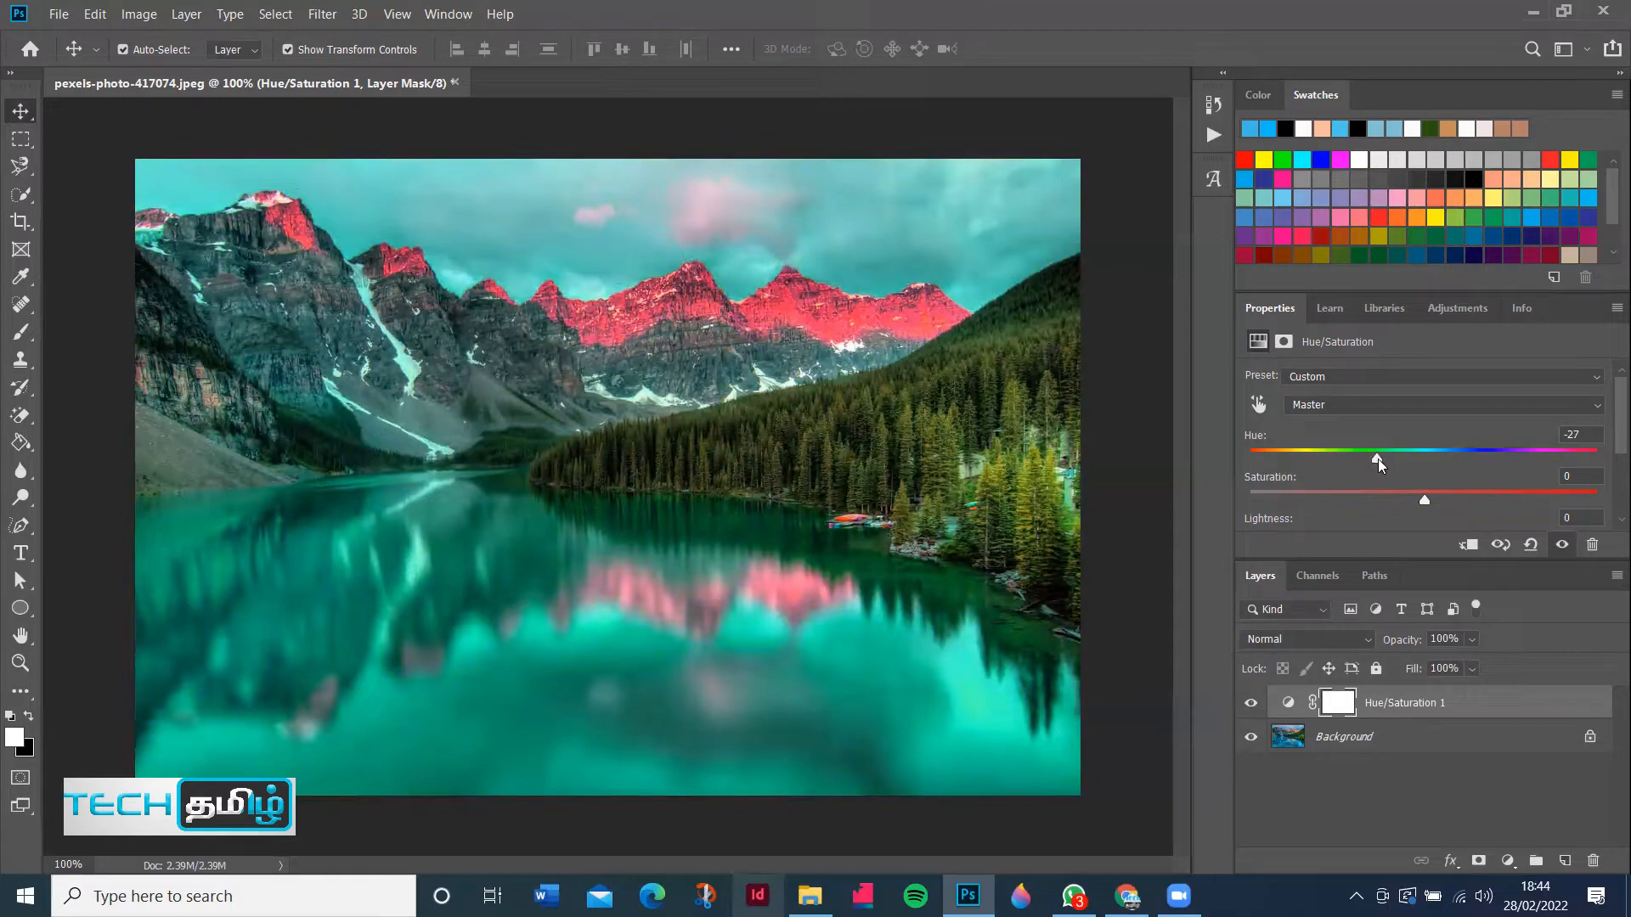
left_click_drag(1377, 459, 1501, 500)
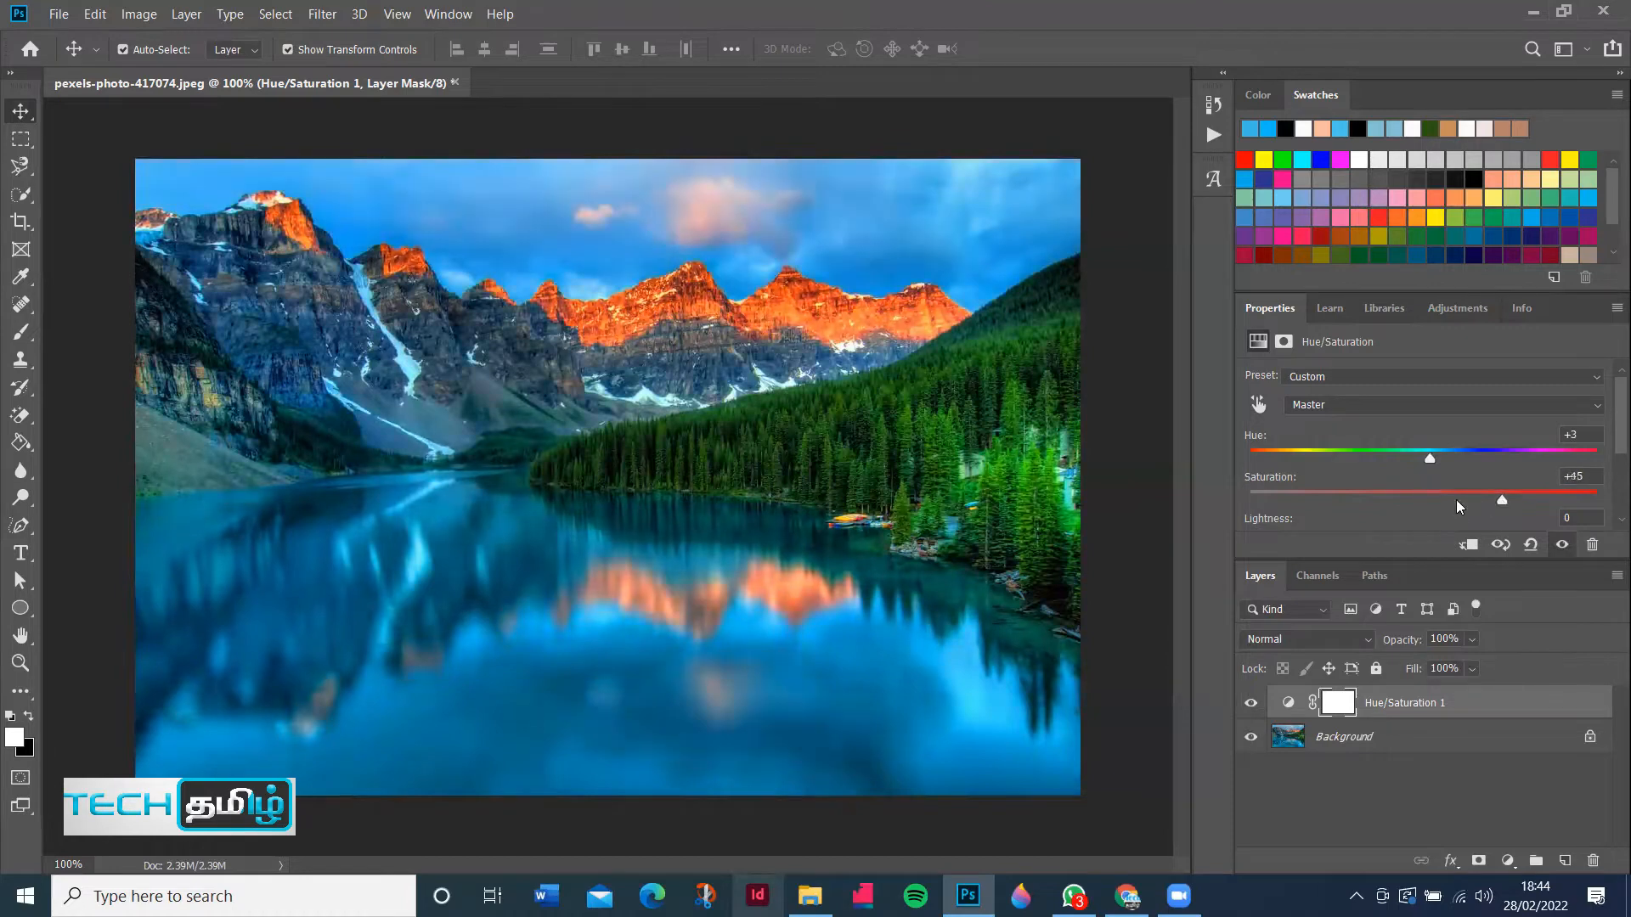
left_click(1429, 500)
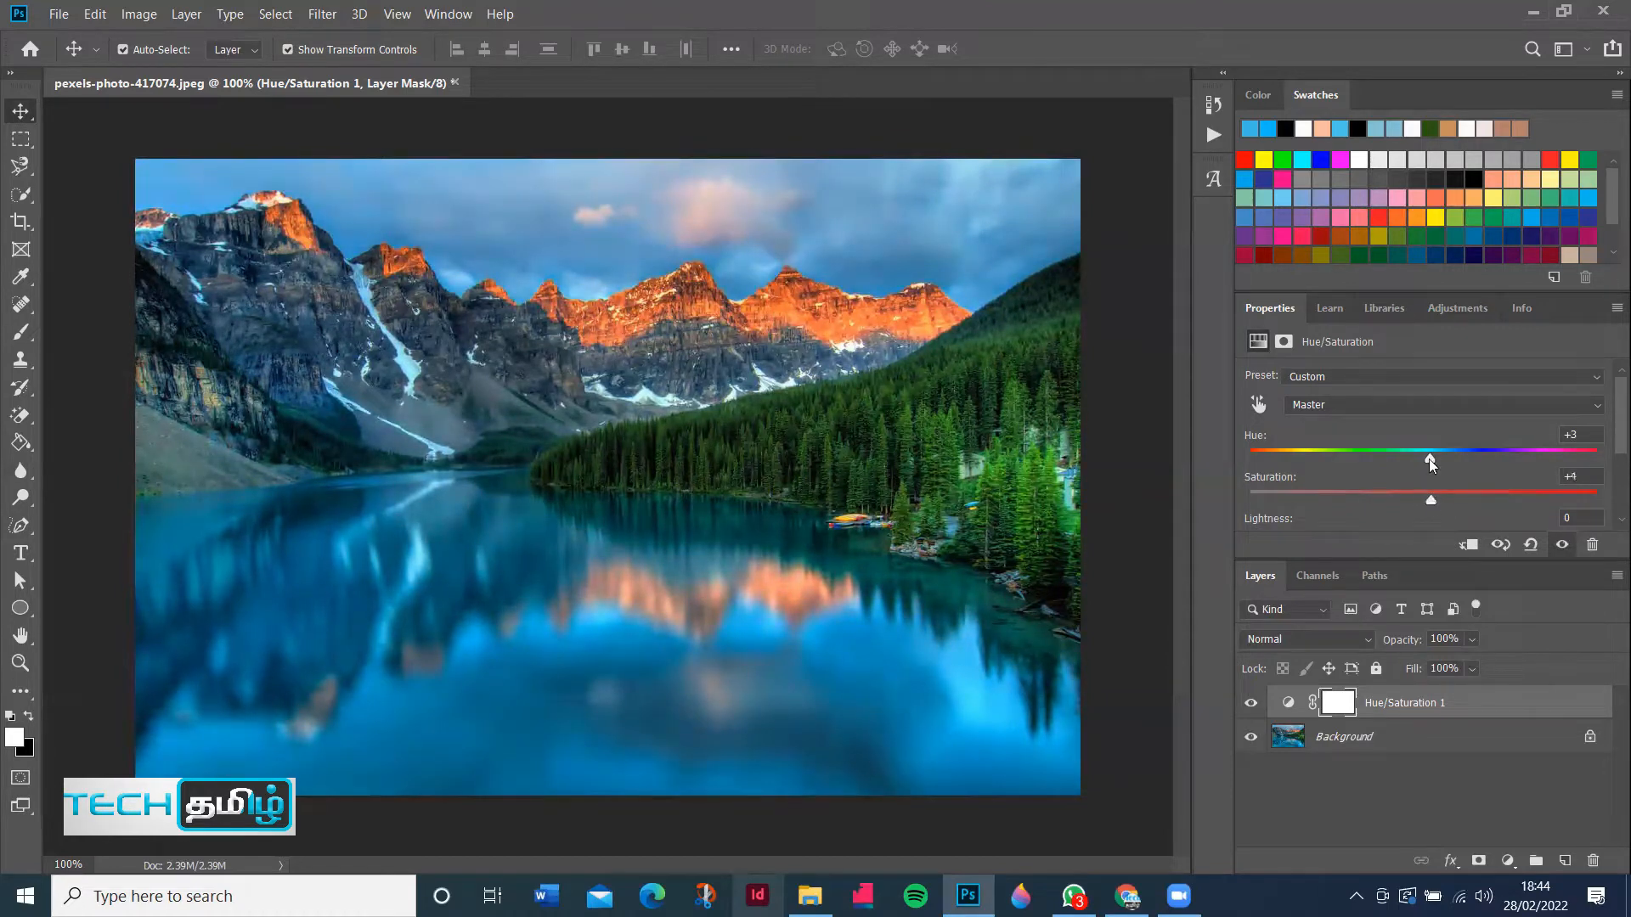
mouse_move(1429, 459)
left_mouse_down()
mouse_move(1597, 459)
mouse_move(1377, 457)
mouse_move(1401, 456)
left_mouse_up()
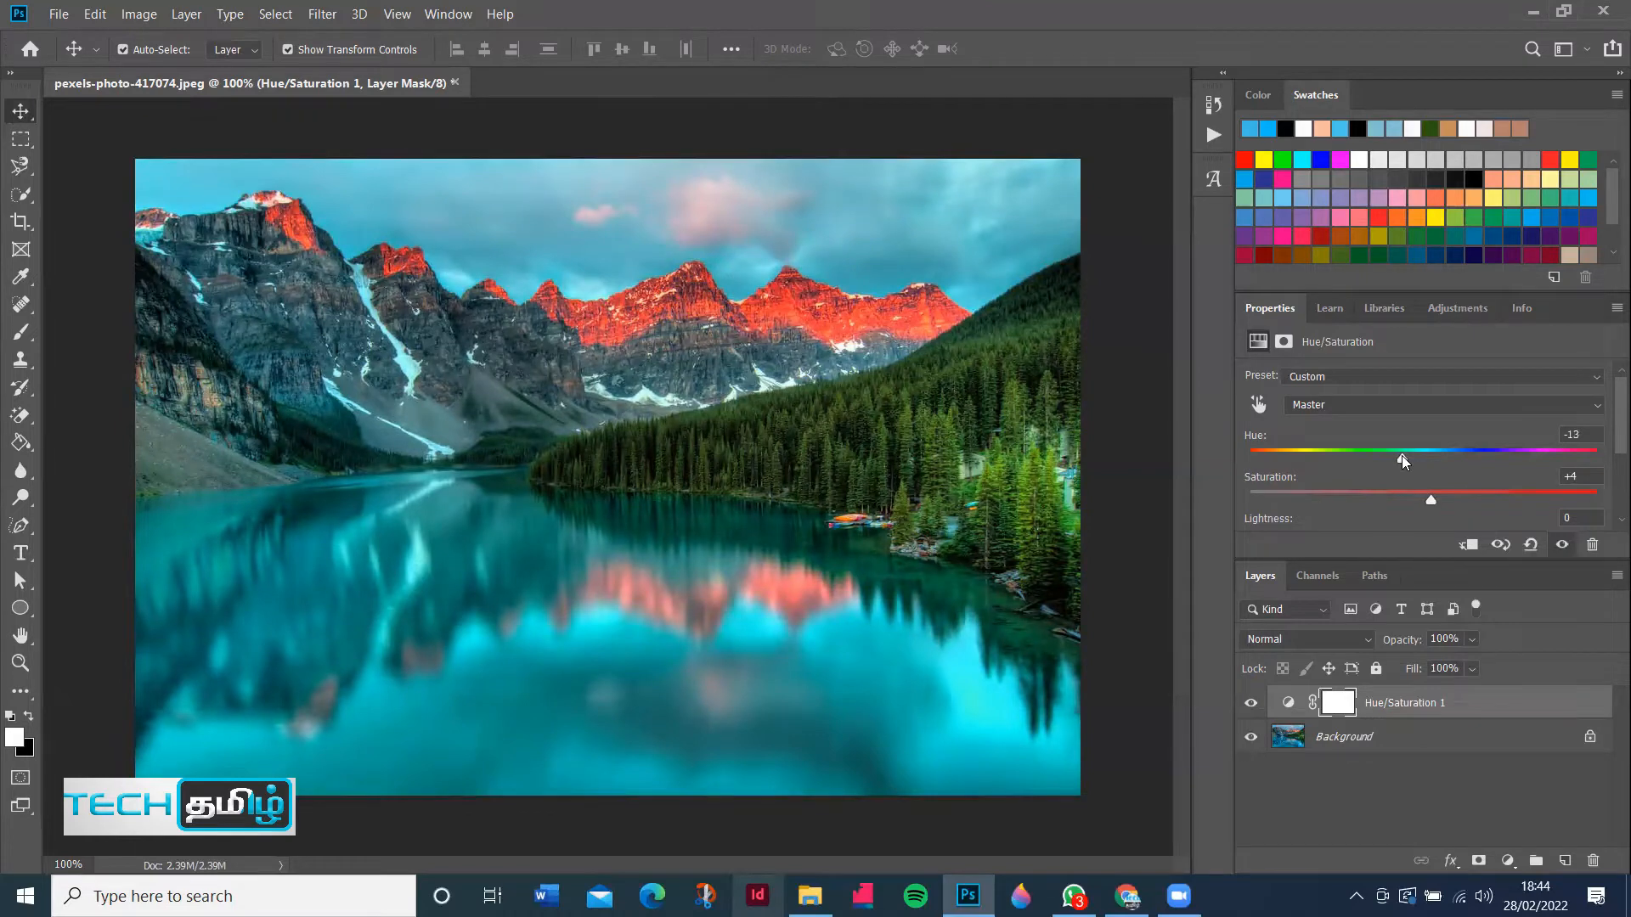
Open the pink rose image 04711d__rose_topaz_hot_pink_40cm from the Photoshop folder in IT Classes
left_click(68, 14)
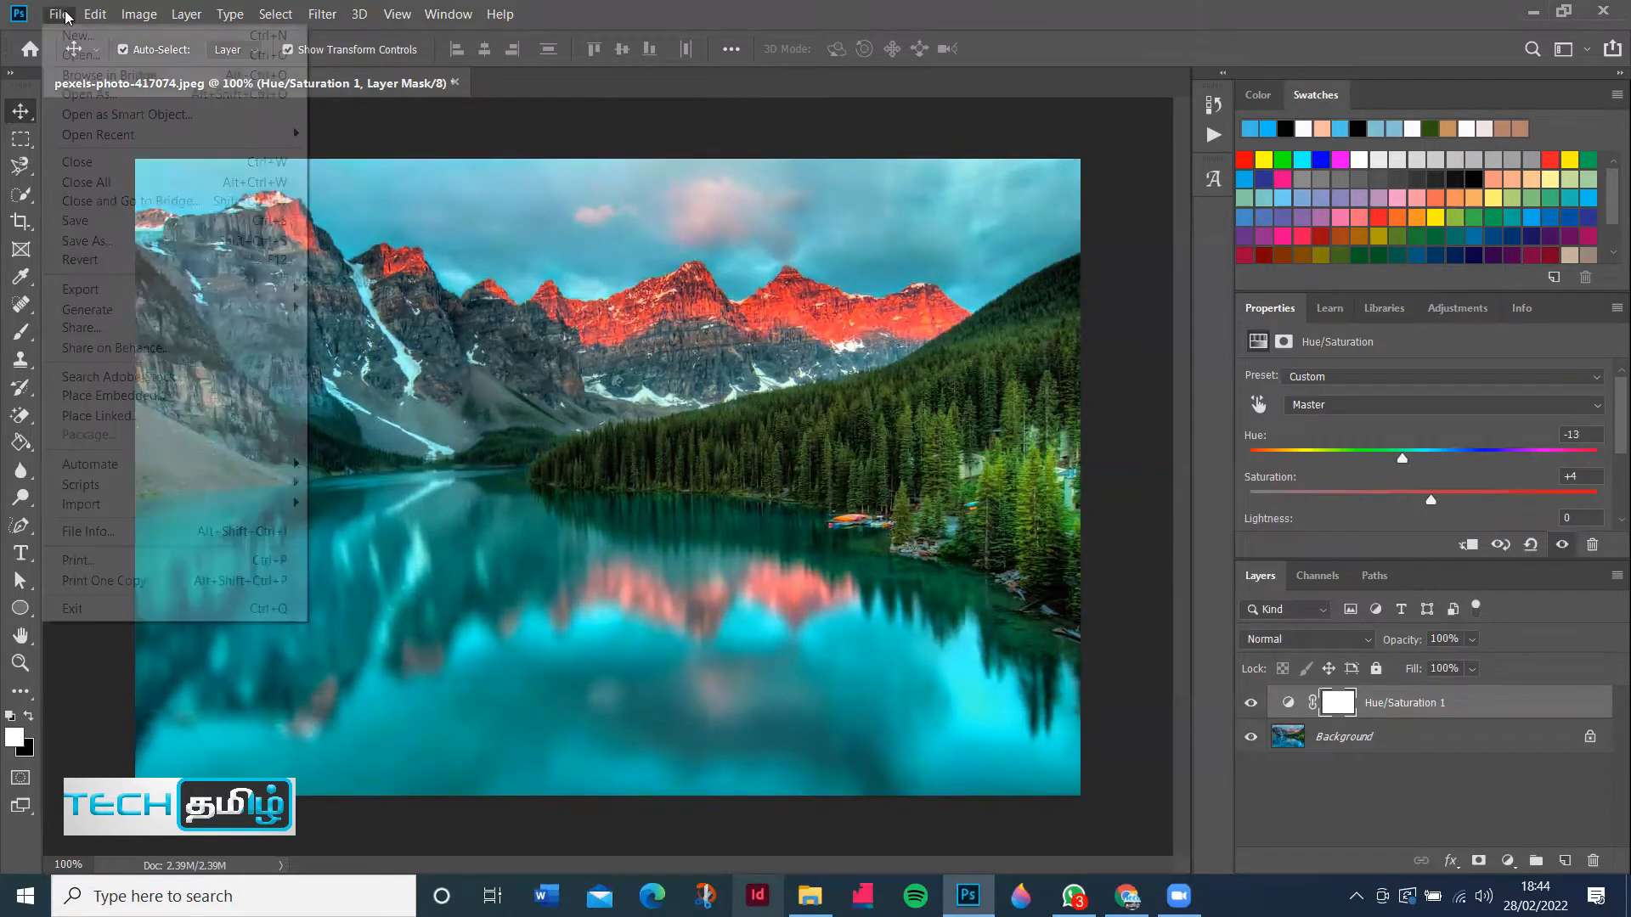
left_click(76, 56)
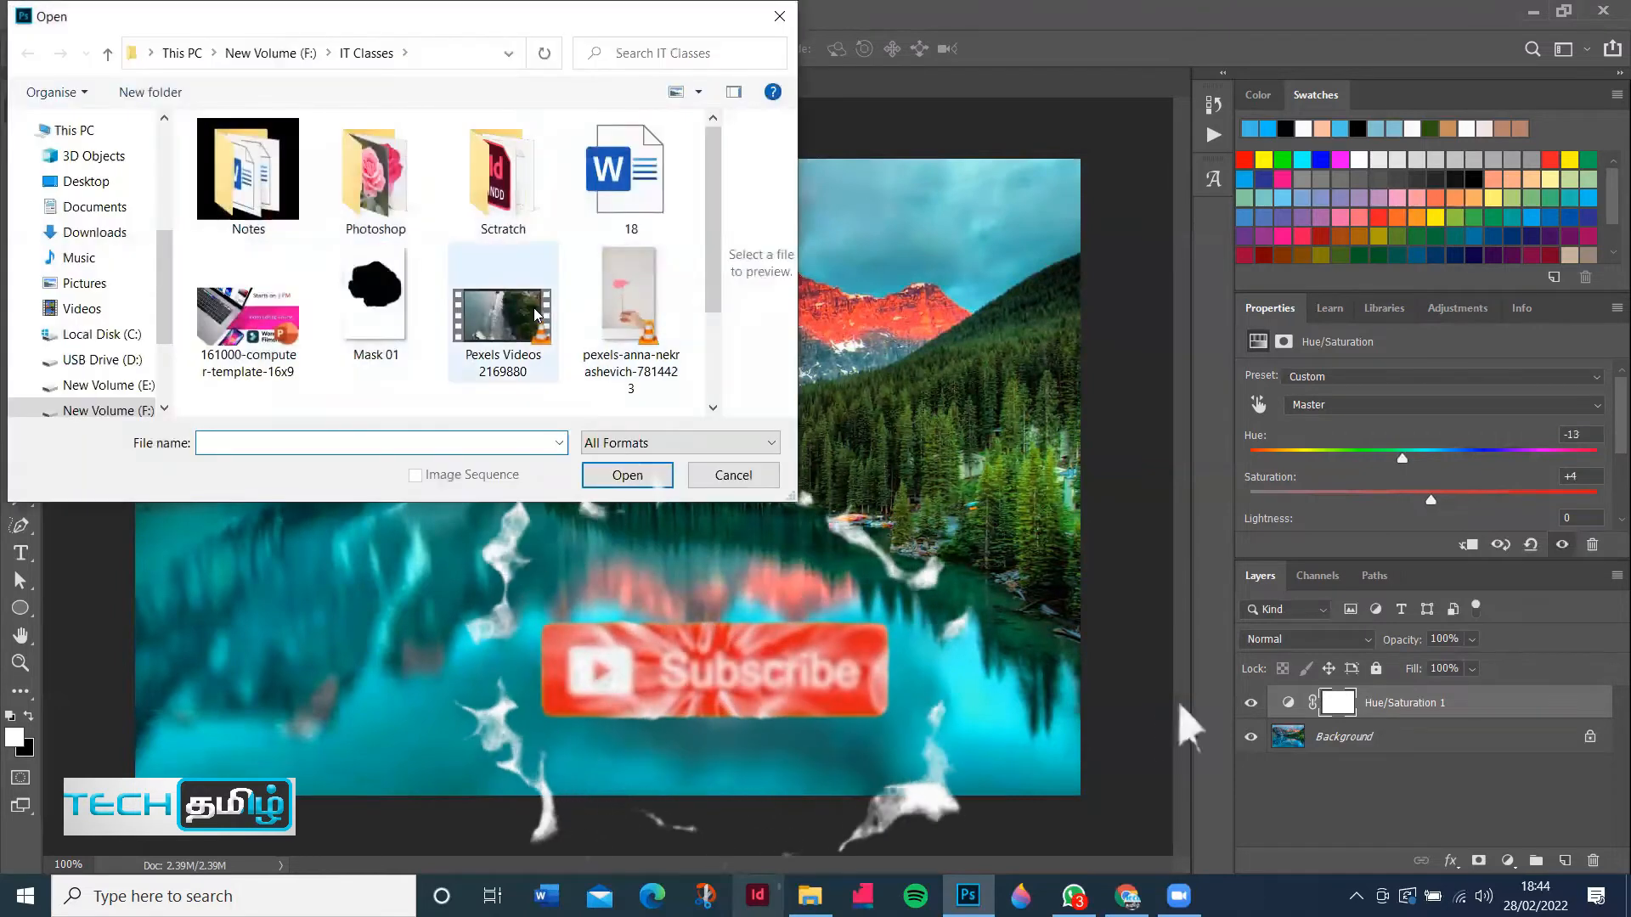
double_click(425, 214)
left_click(503, 306)
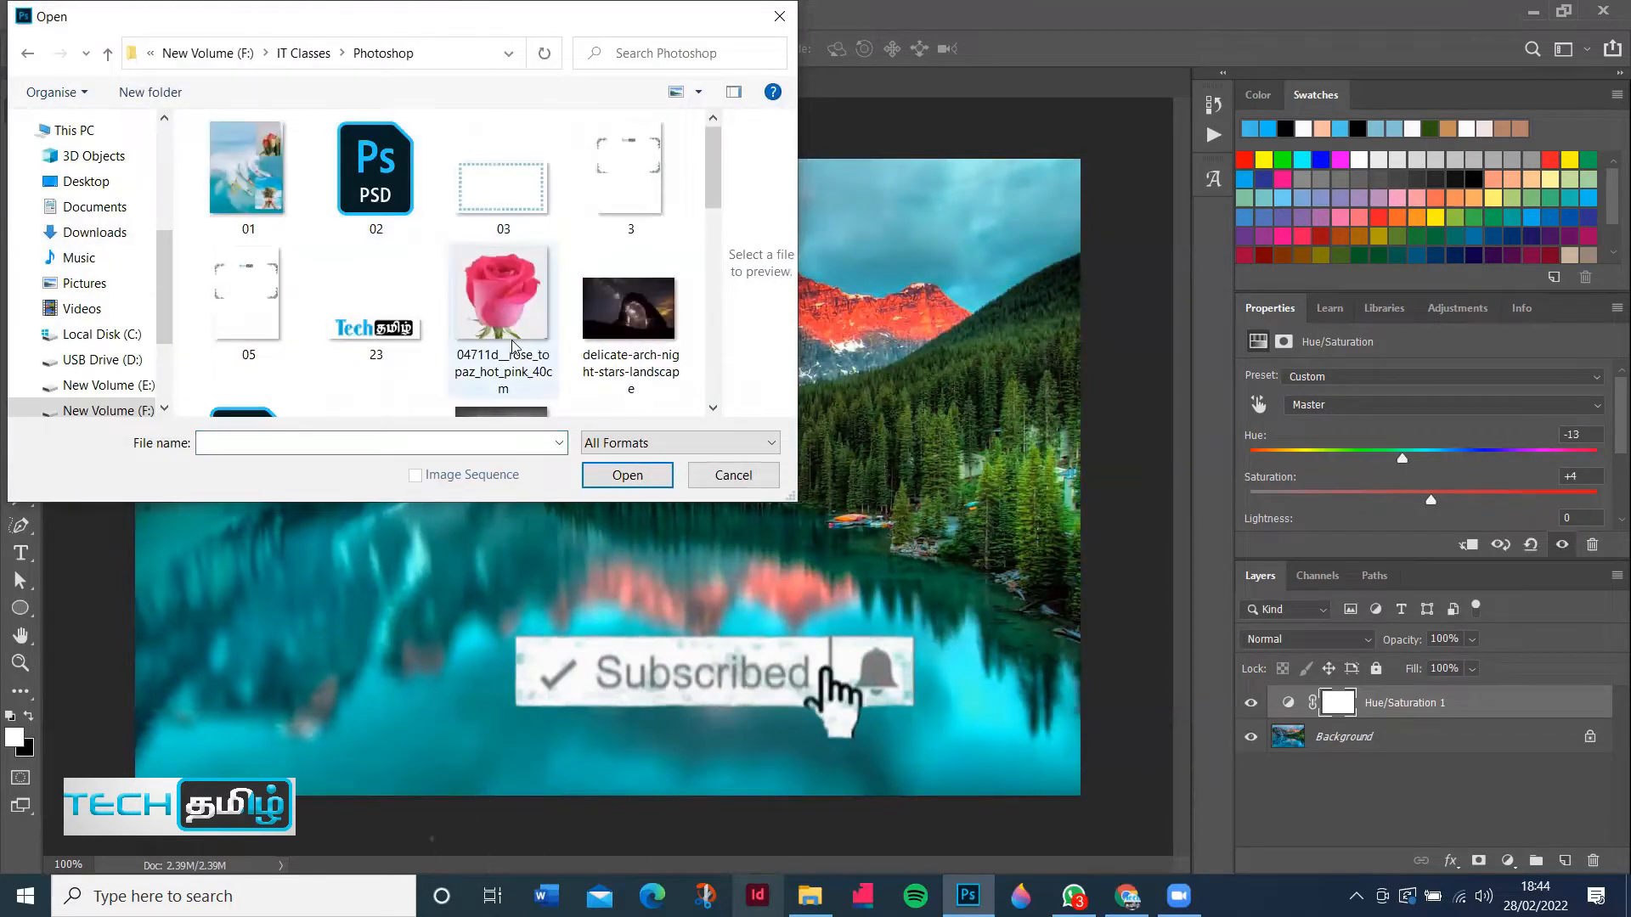
left_click(626, 474)
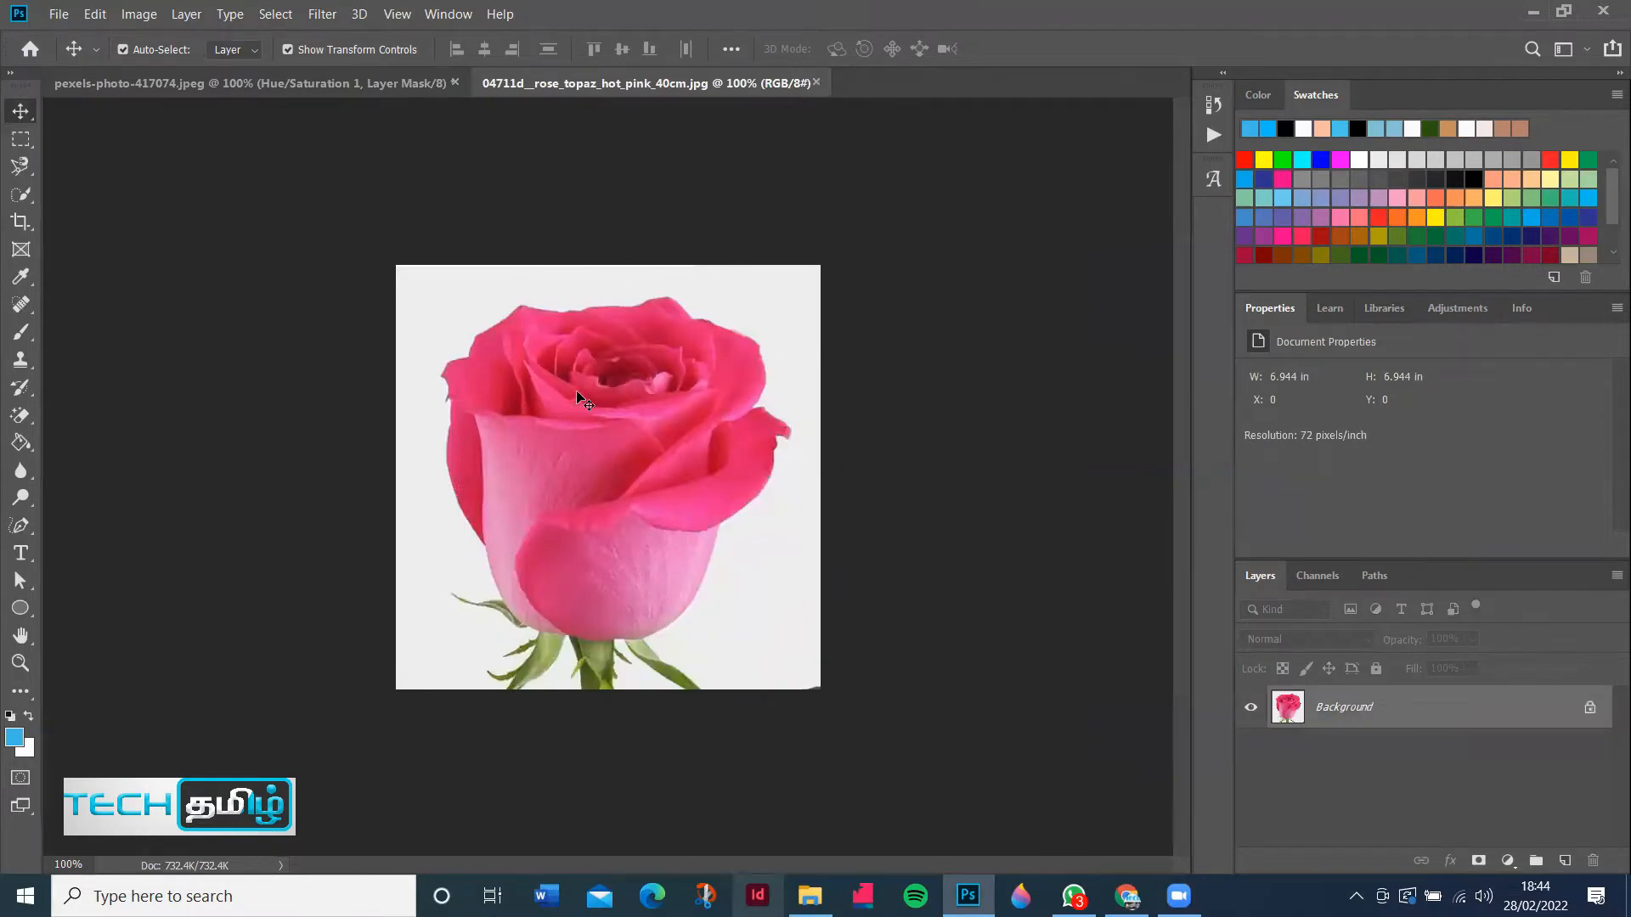
Add a Hue/Saturation adjustment layer to the rose image, try a hue of -165, and bring the hue back to -1
left_click(1458, 316)
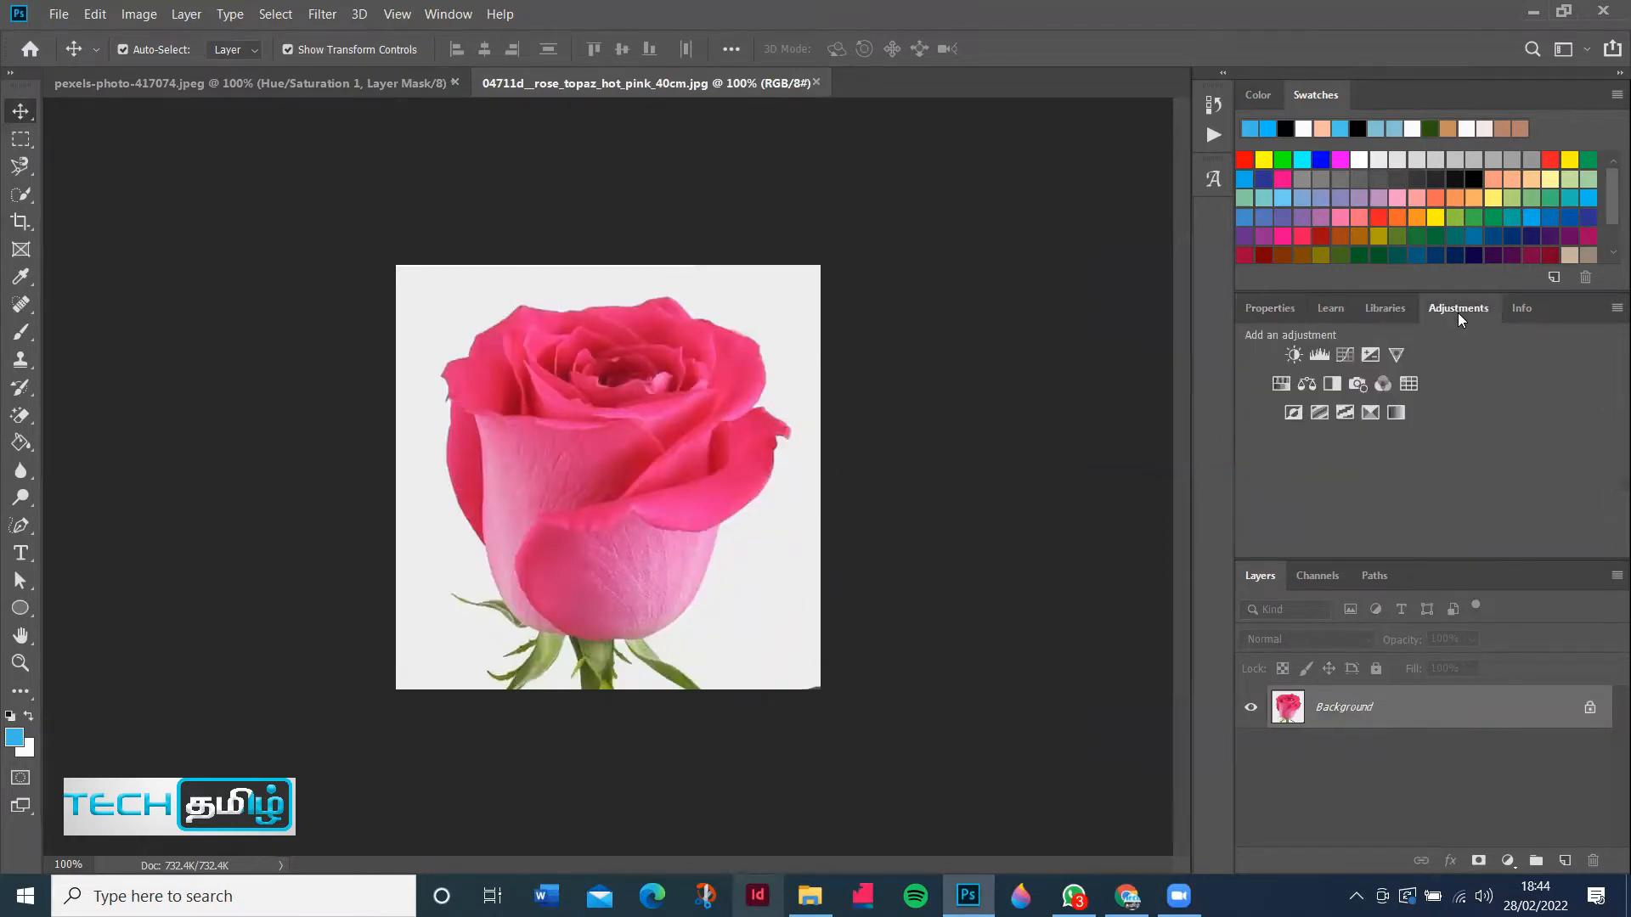
left_click(1280, 384)
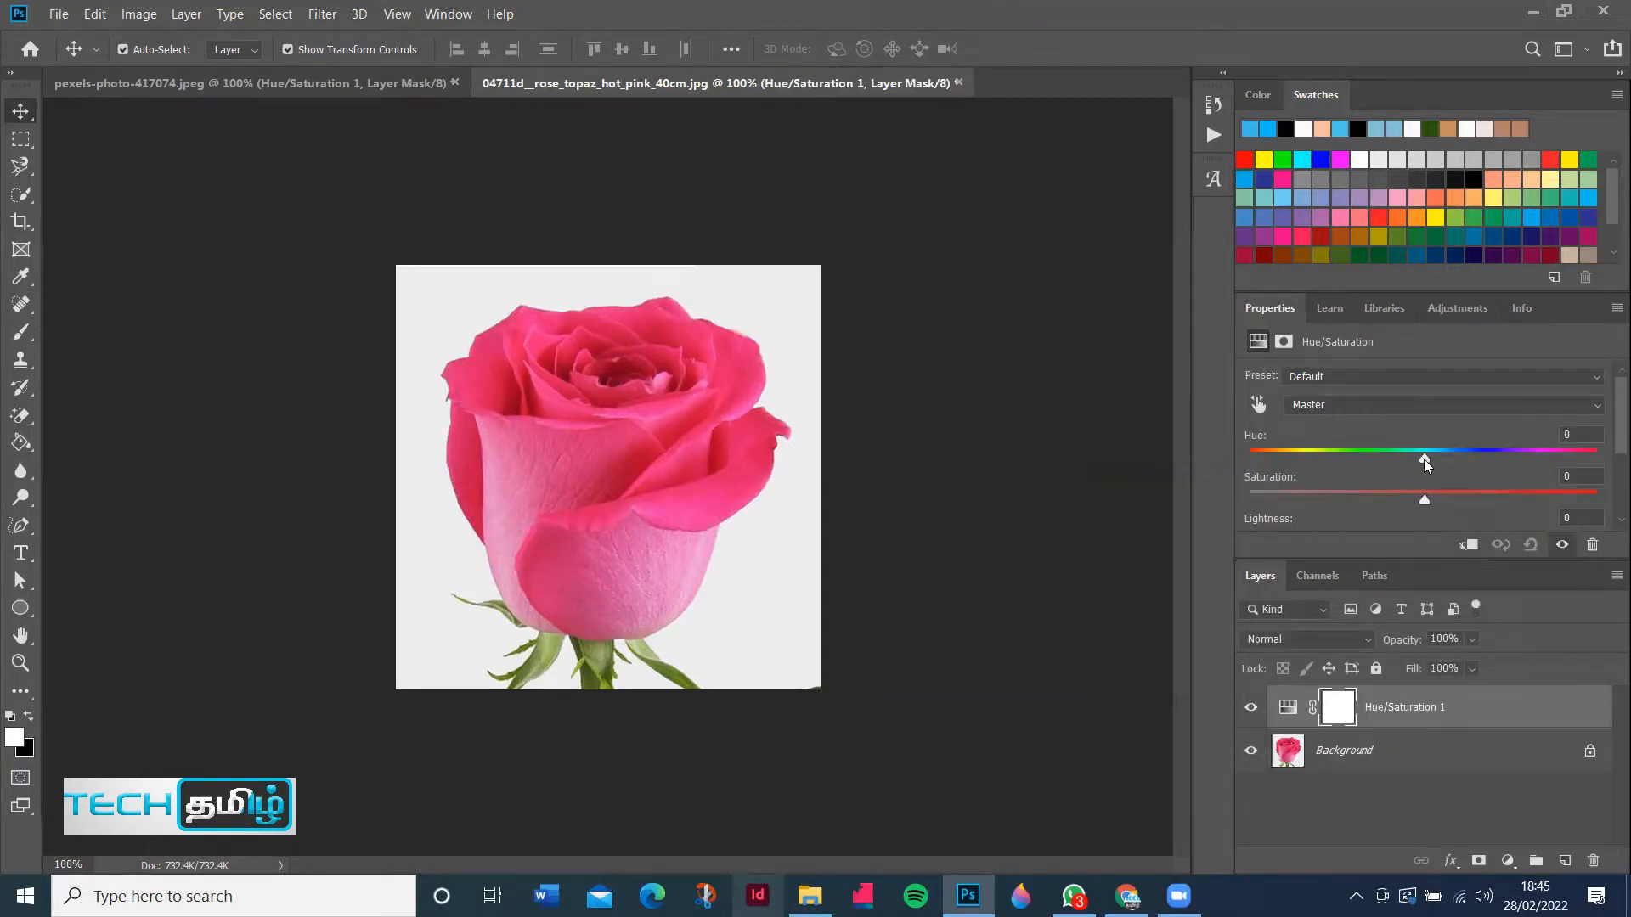
left_click_drag(1423, 457, 1420, 457)
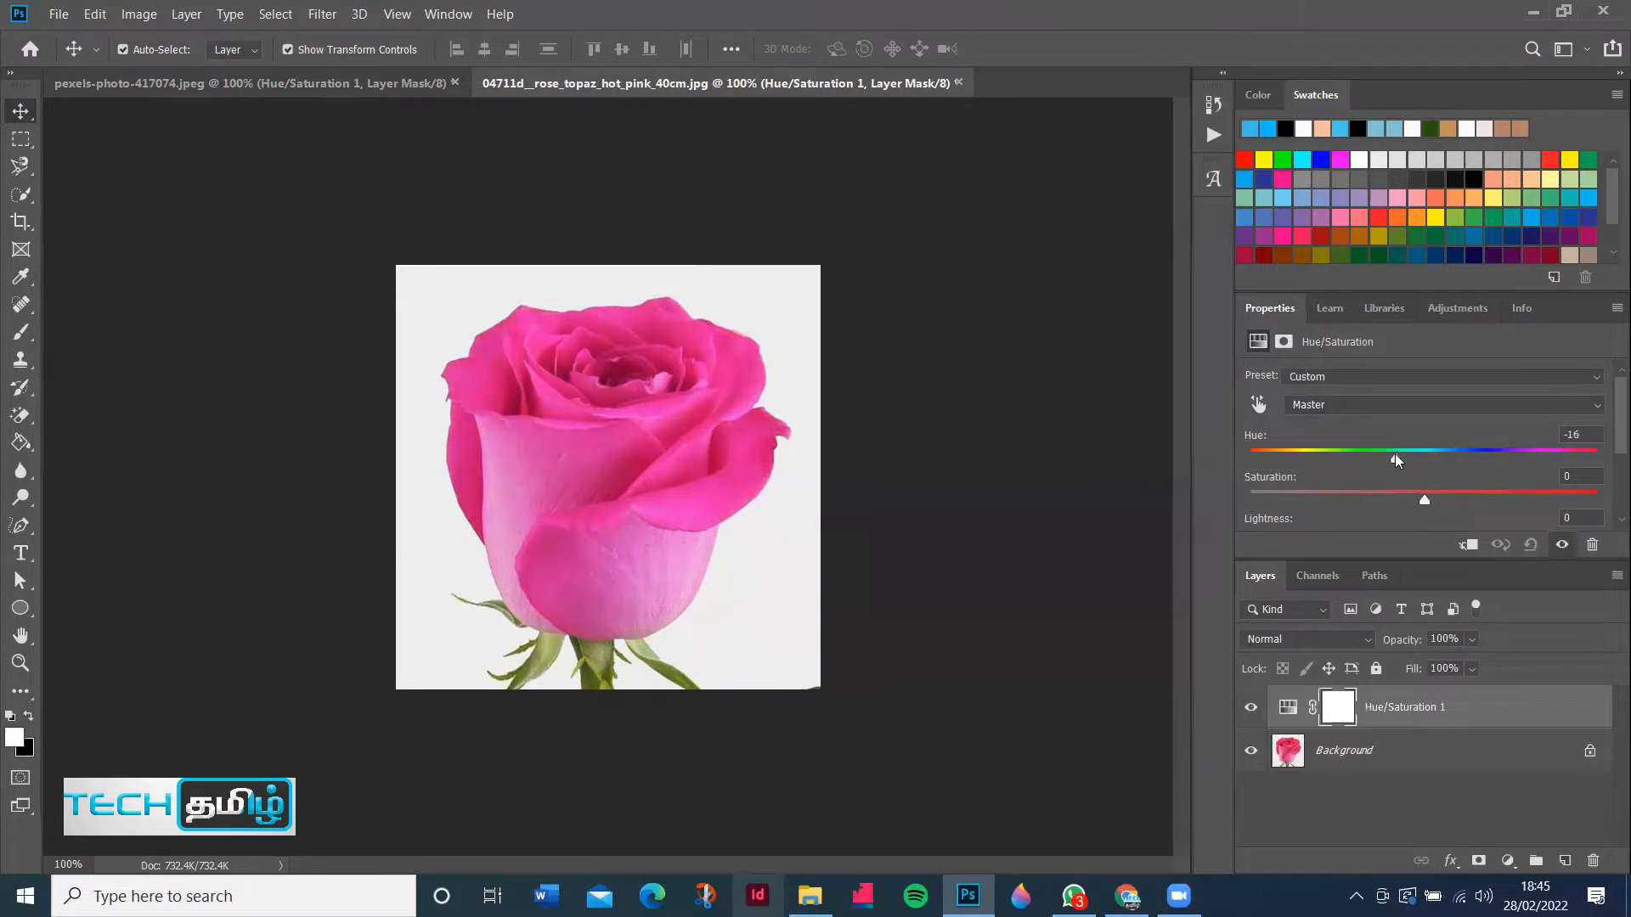
left_click_drag(1373, 453, 1261, 457)
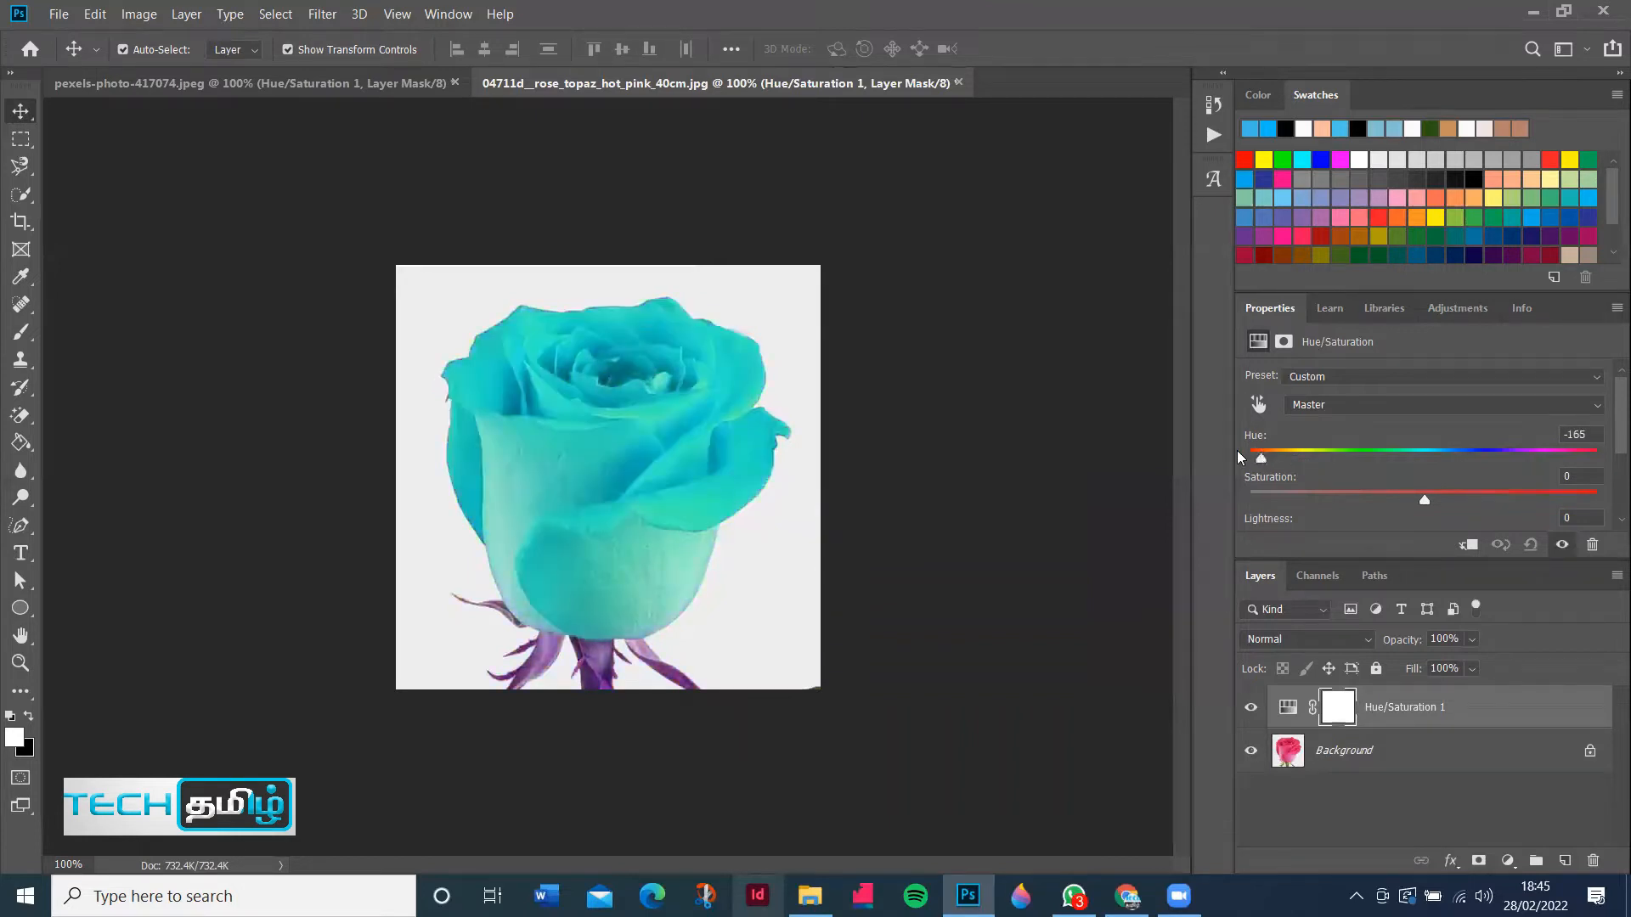
left_click_drag(1250, 459, 1424, 463)
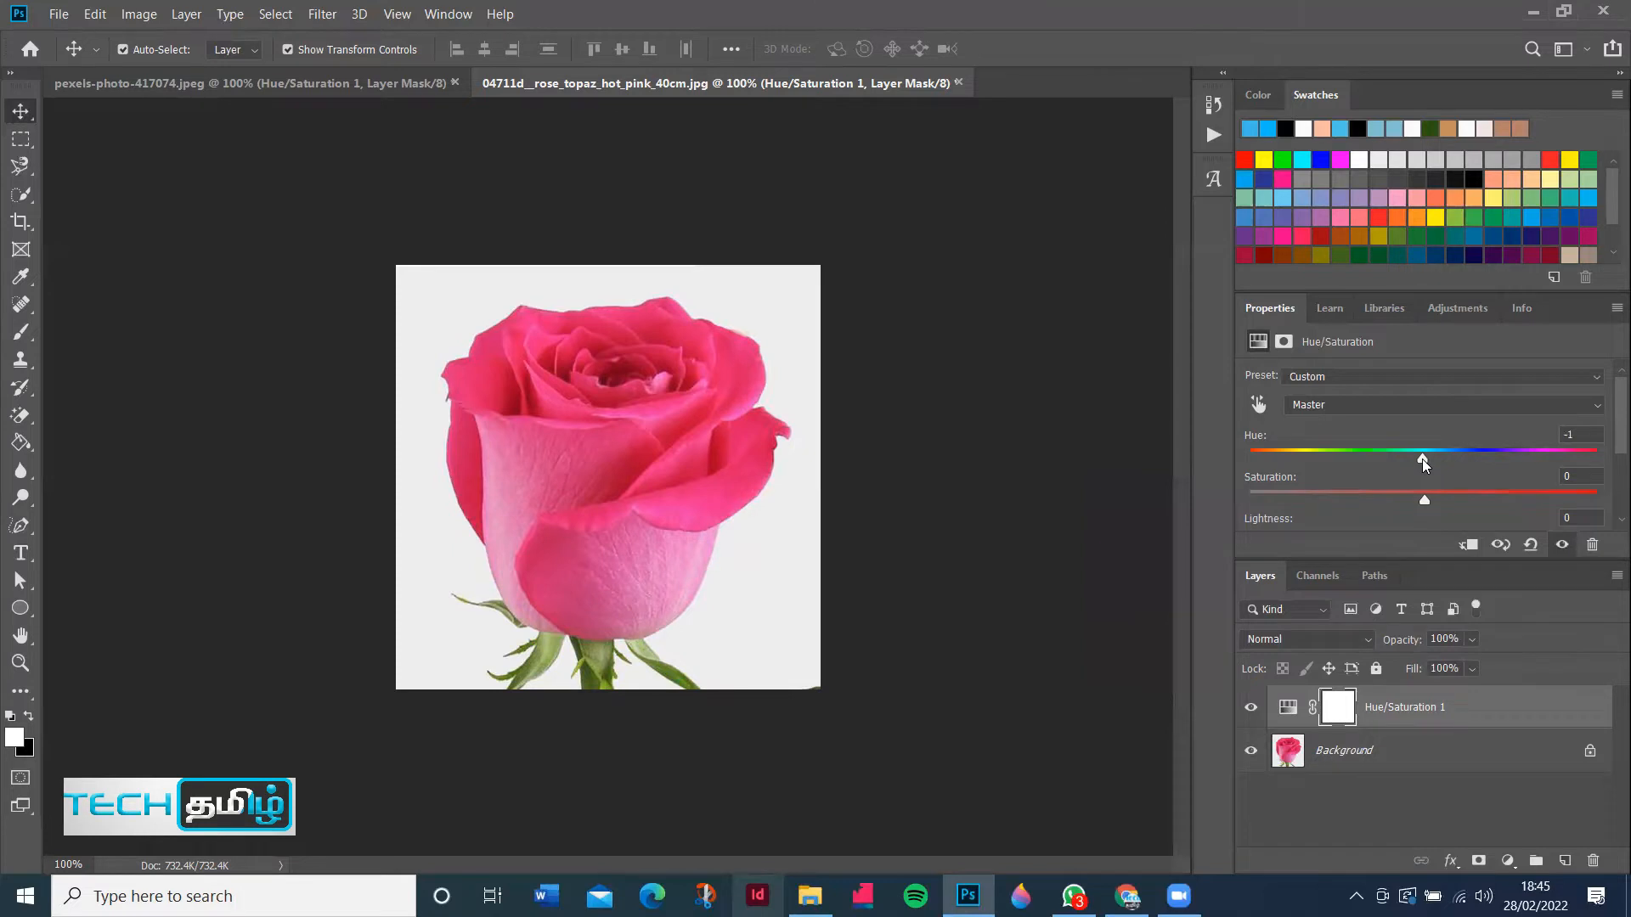
Try hue values of -99 for blue and +109 for green on the rose, and return the hue to +1
left_click_drag(1422, 459, 1308, 431)
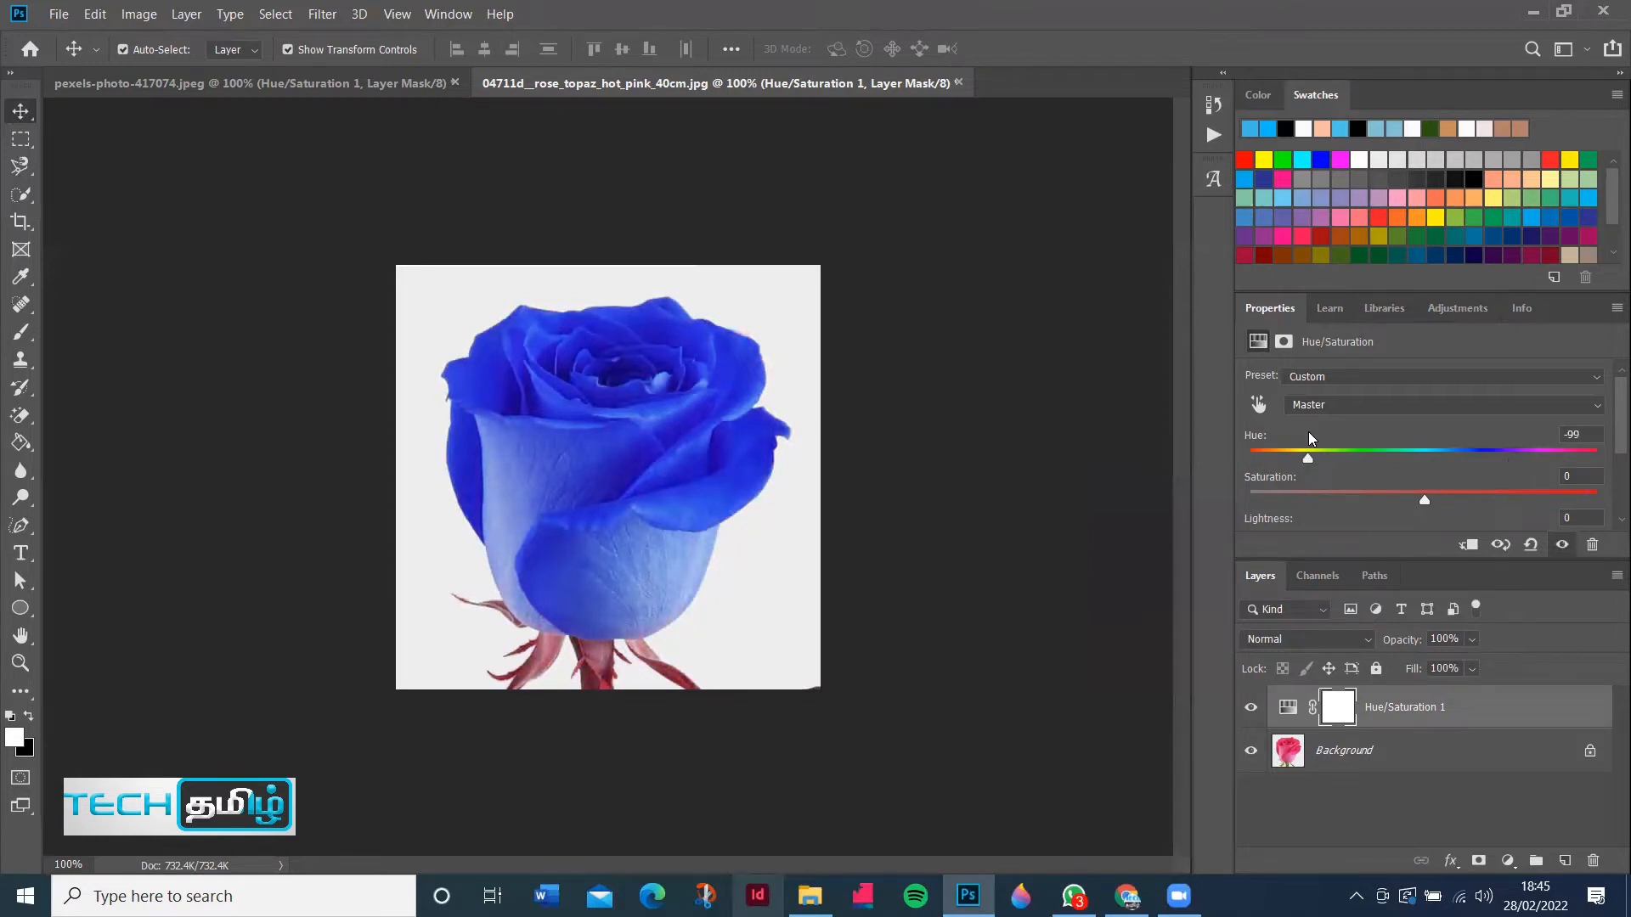
left_click_drag(1308, 459, 1439, 460)
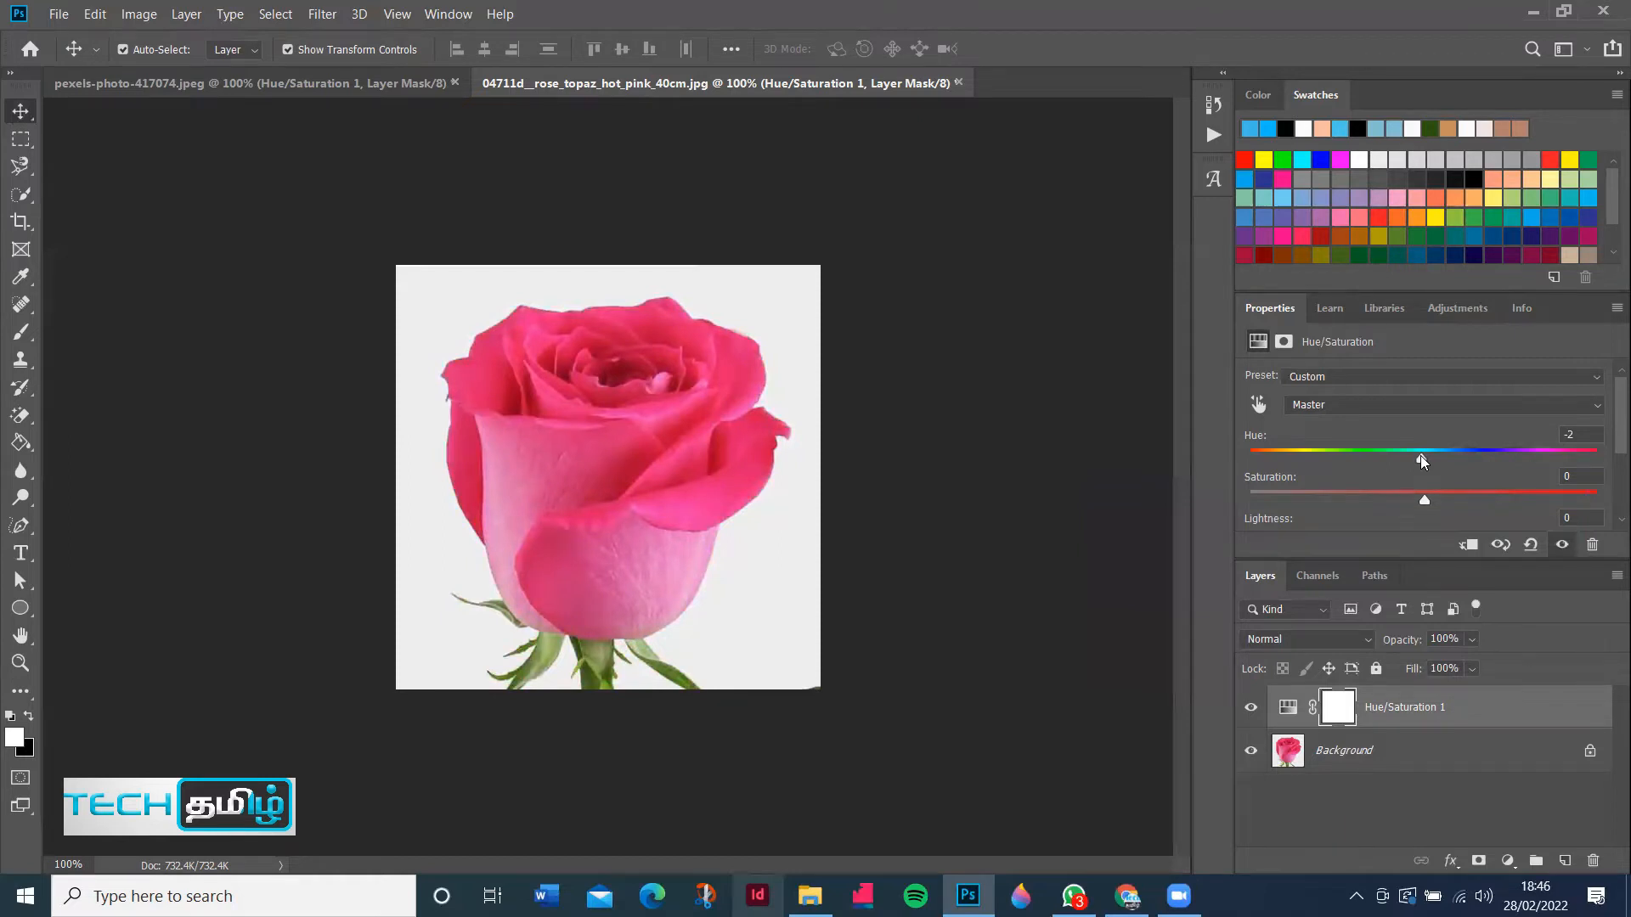
left_click_drag(1421, 459, 1547, 459)
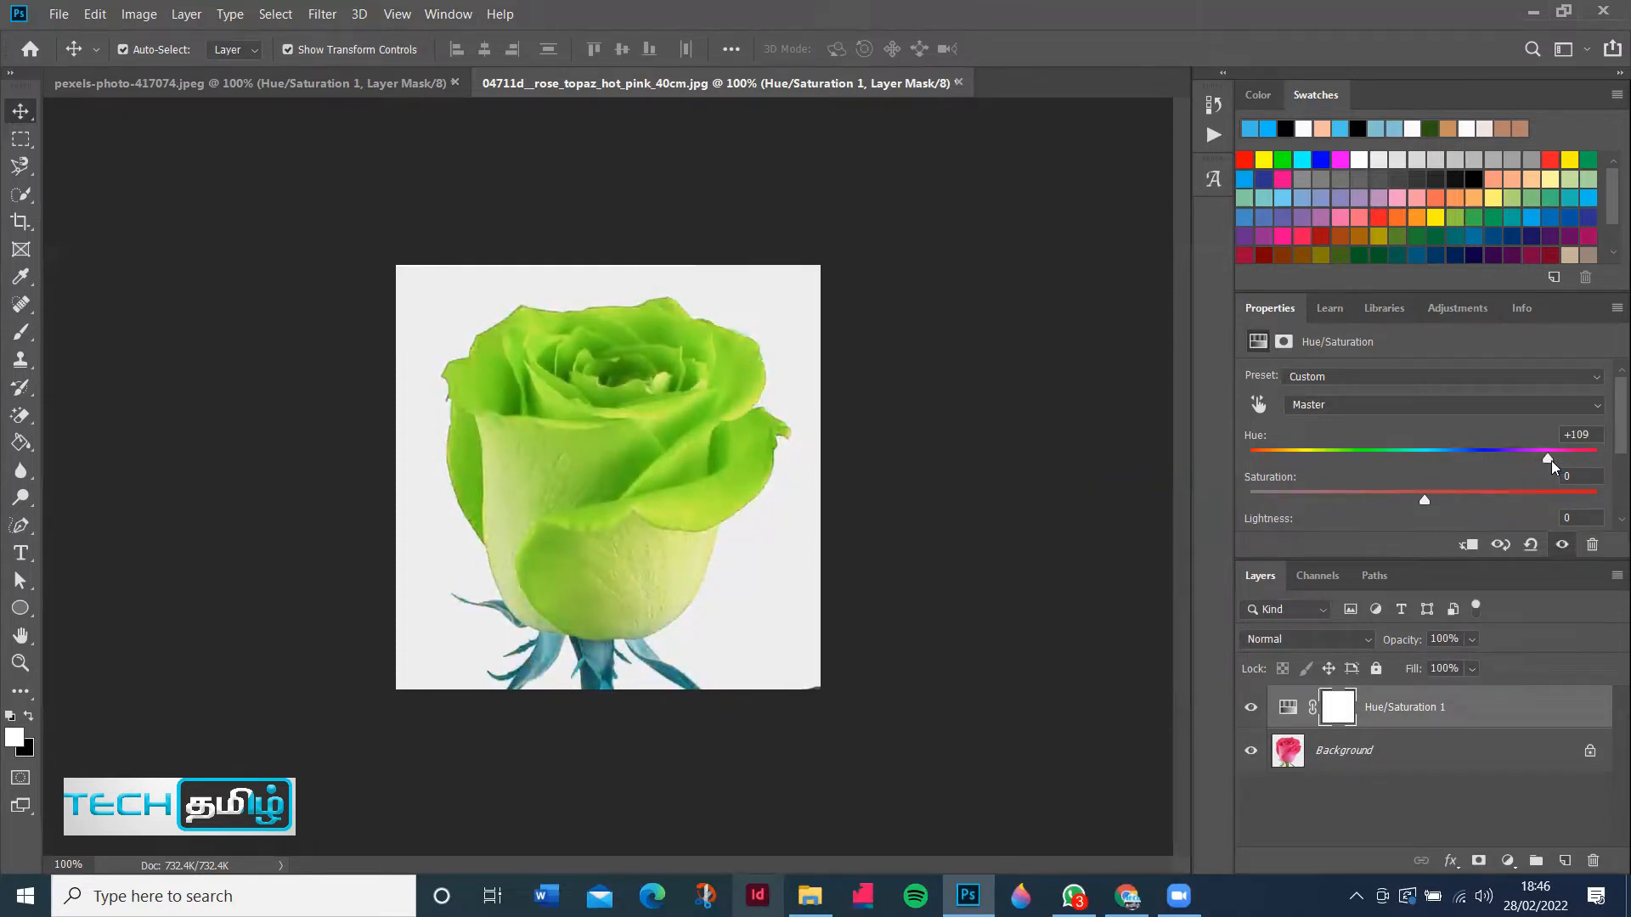
left_click_drag(1551, 460, 1427, 463)
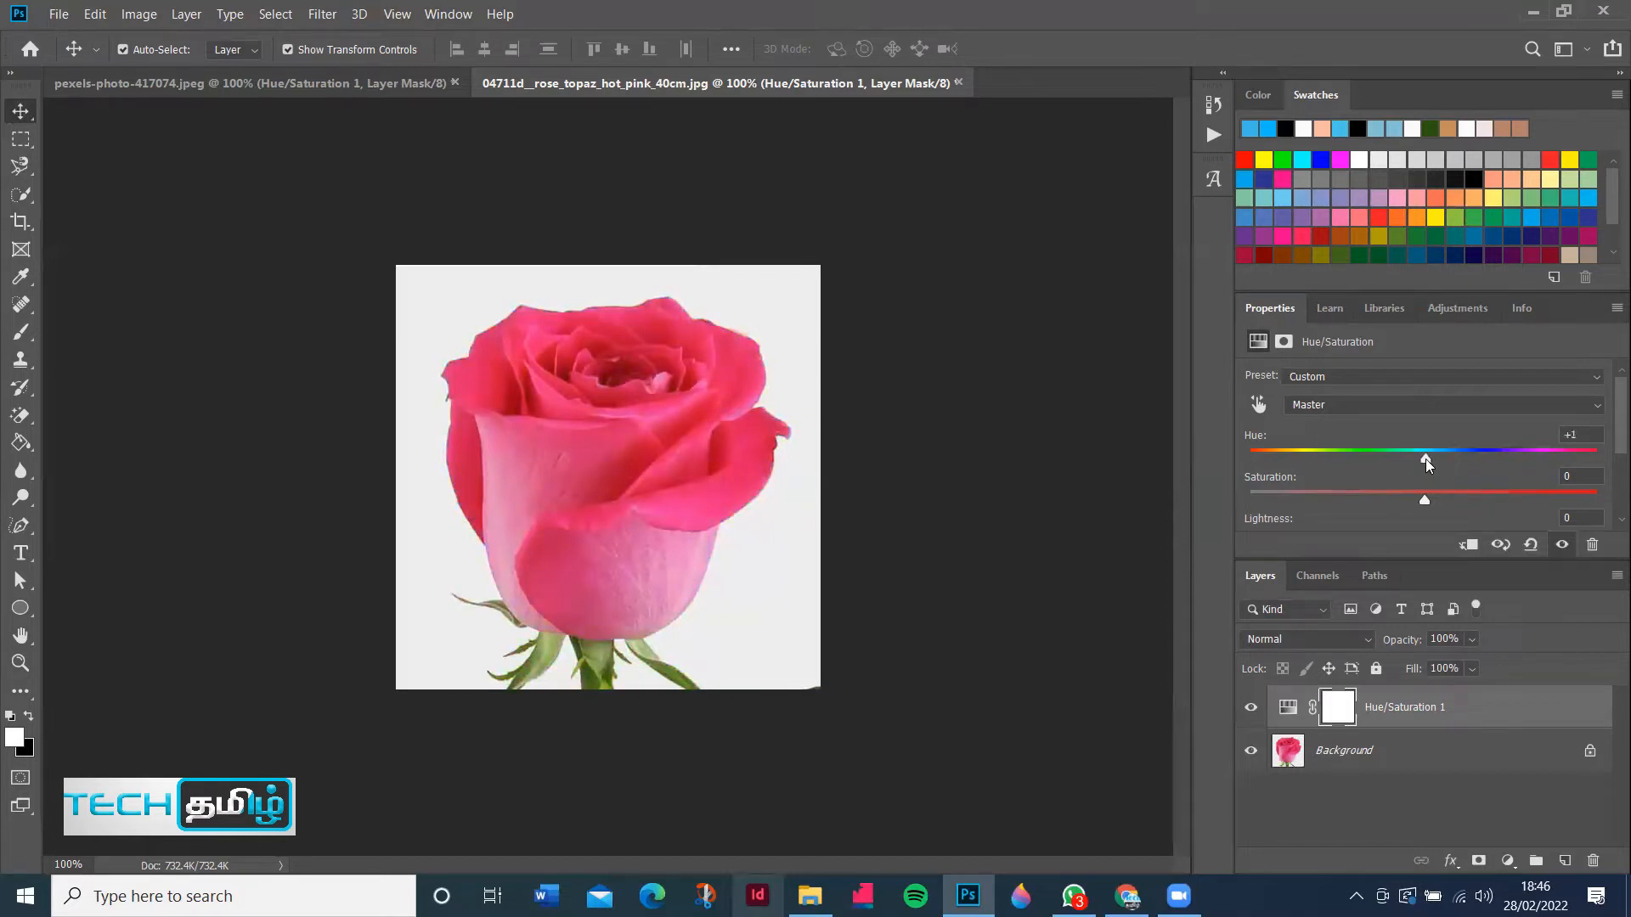
left_click(1415, 380)
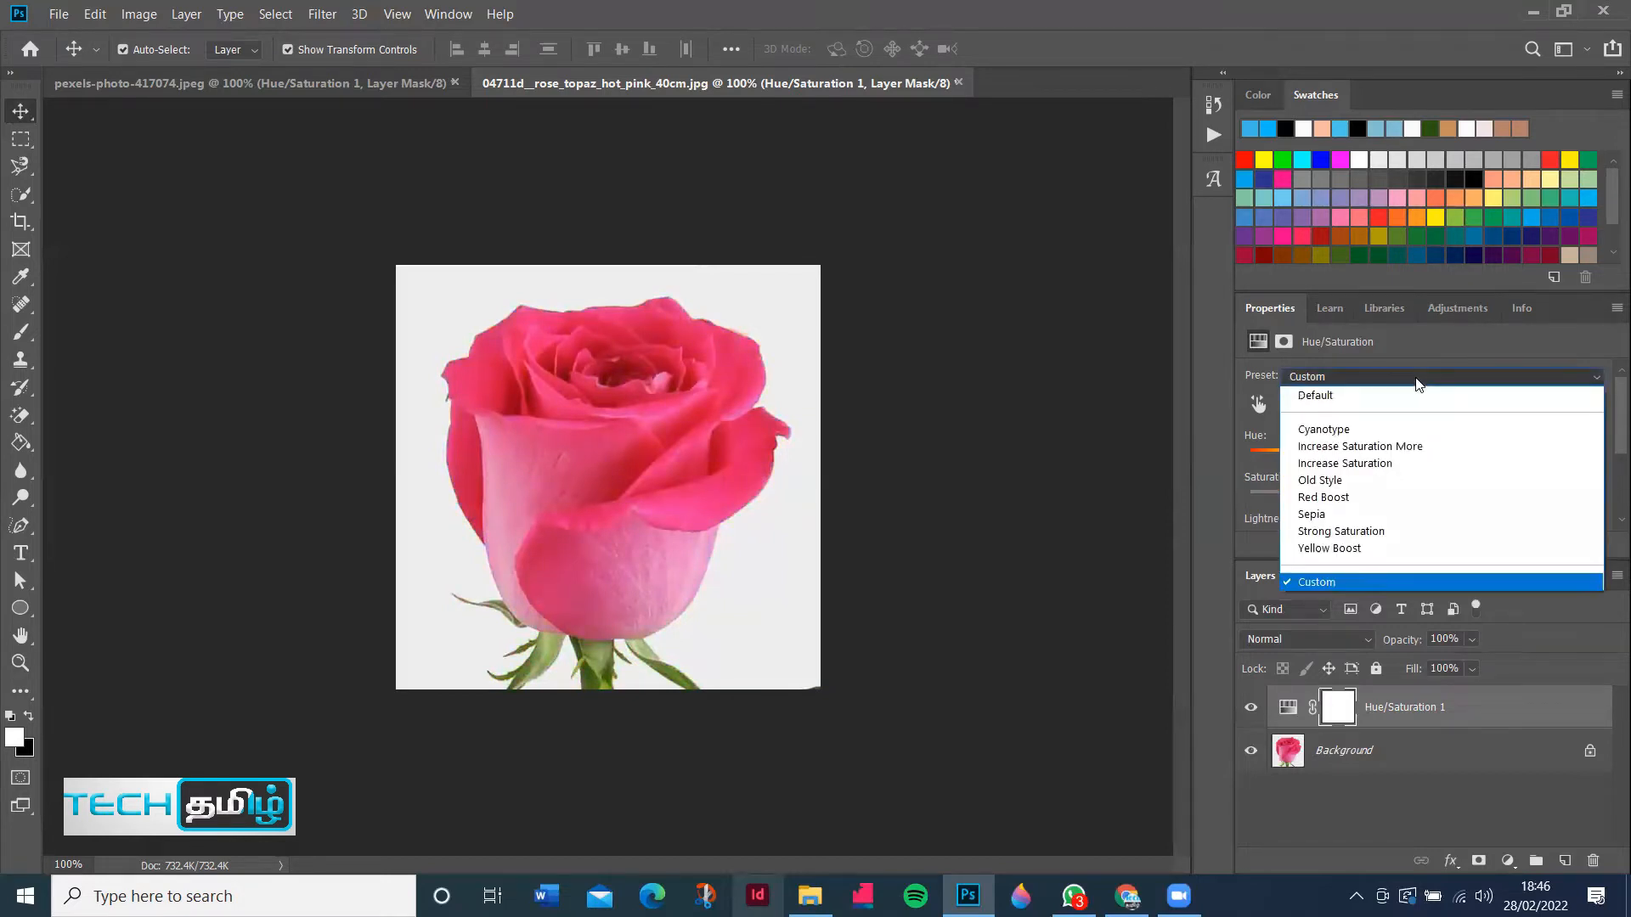
left_click(1415, 379)
left_click(1400, 404)
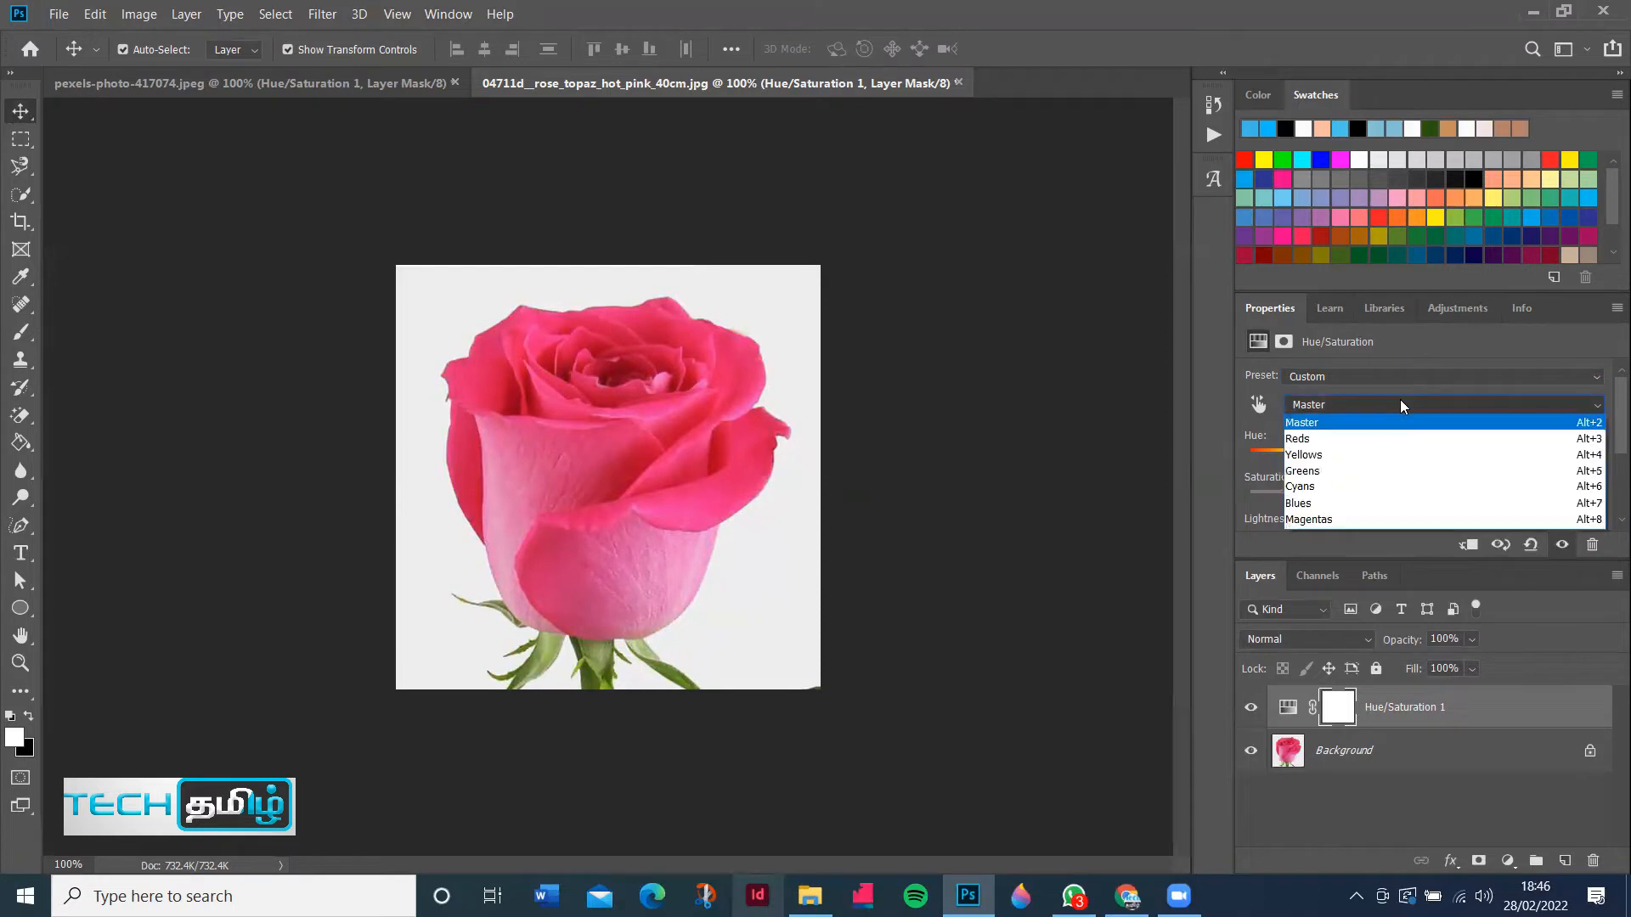
left_click(1400, 405)
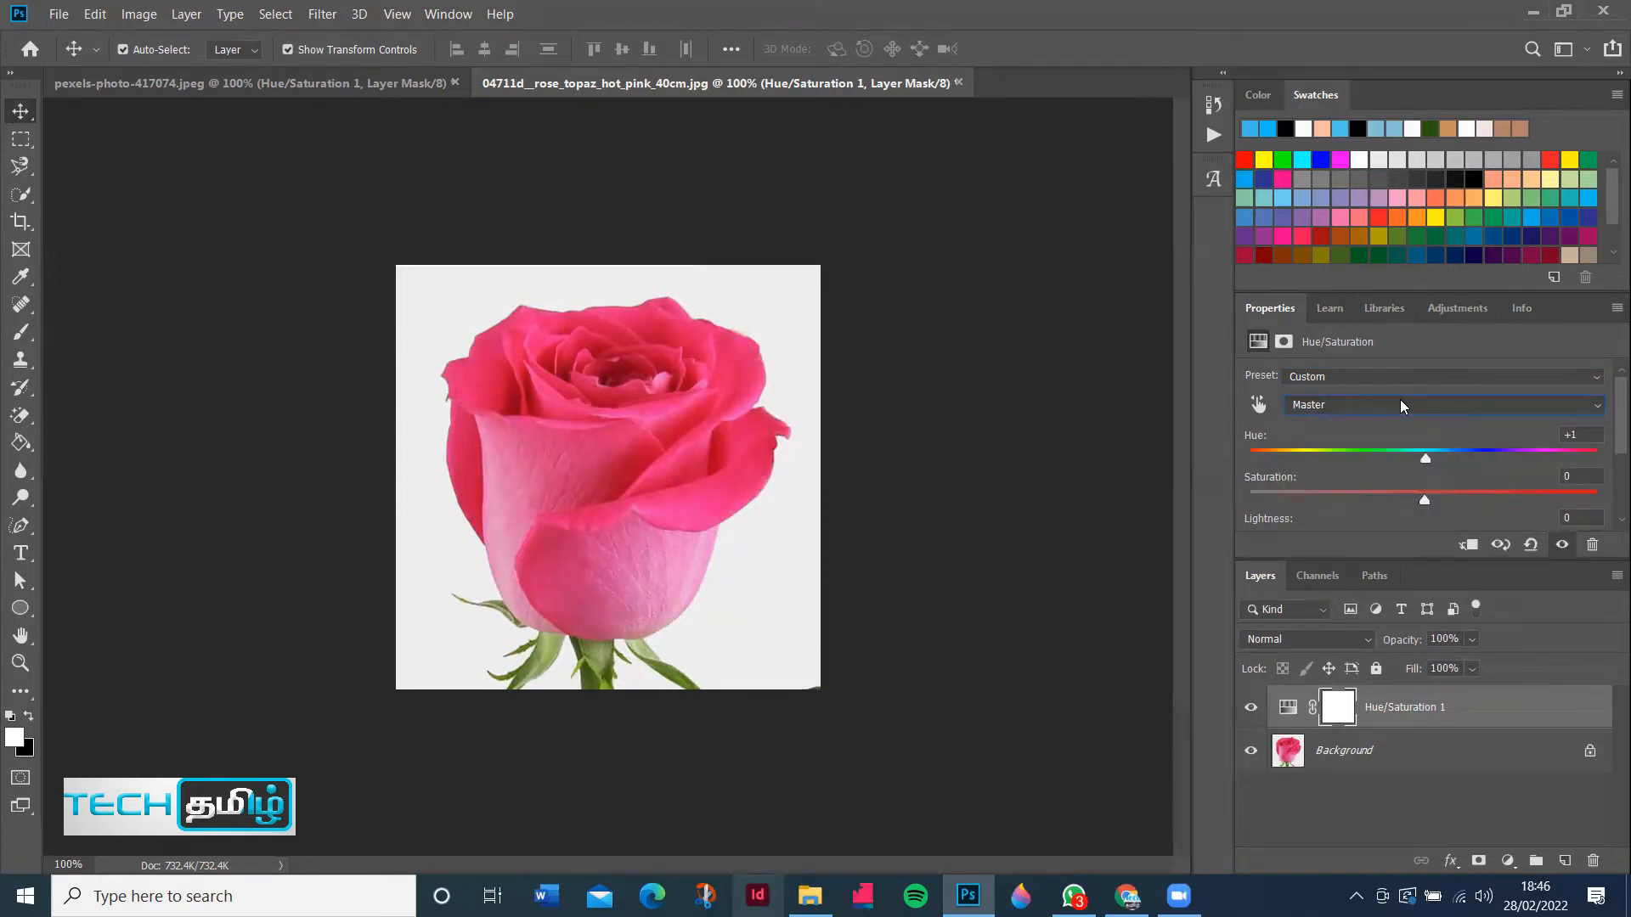
Restrict the rose's Hue/Saturation adjustment to the Reds range and shift that range's hue slightly into the negative
left_click(1400, 404)
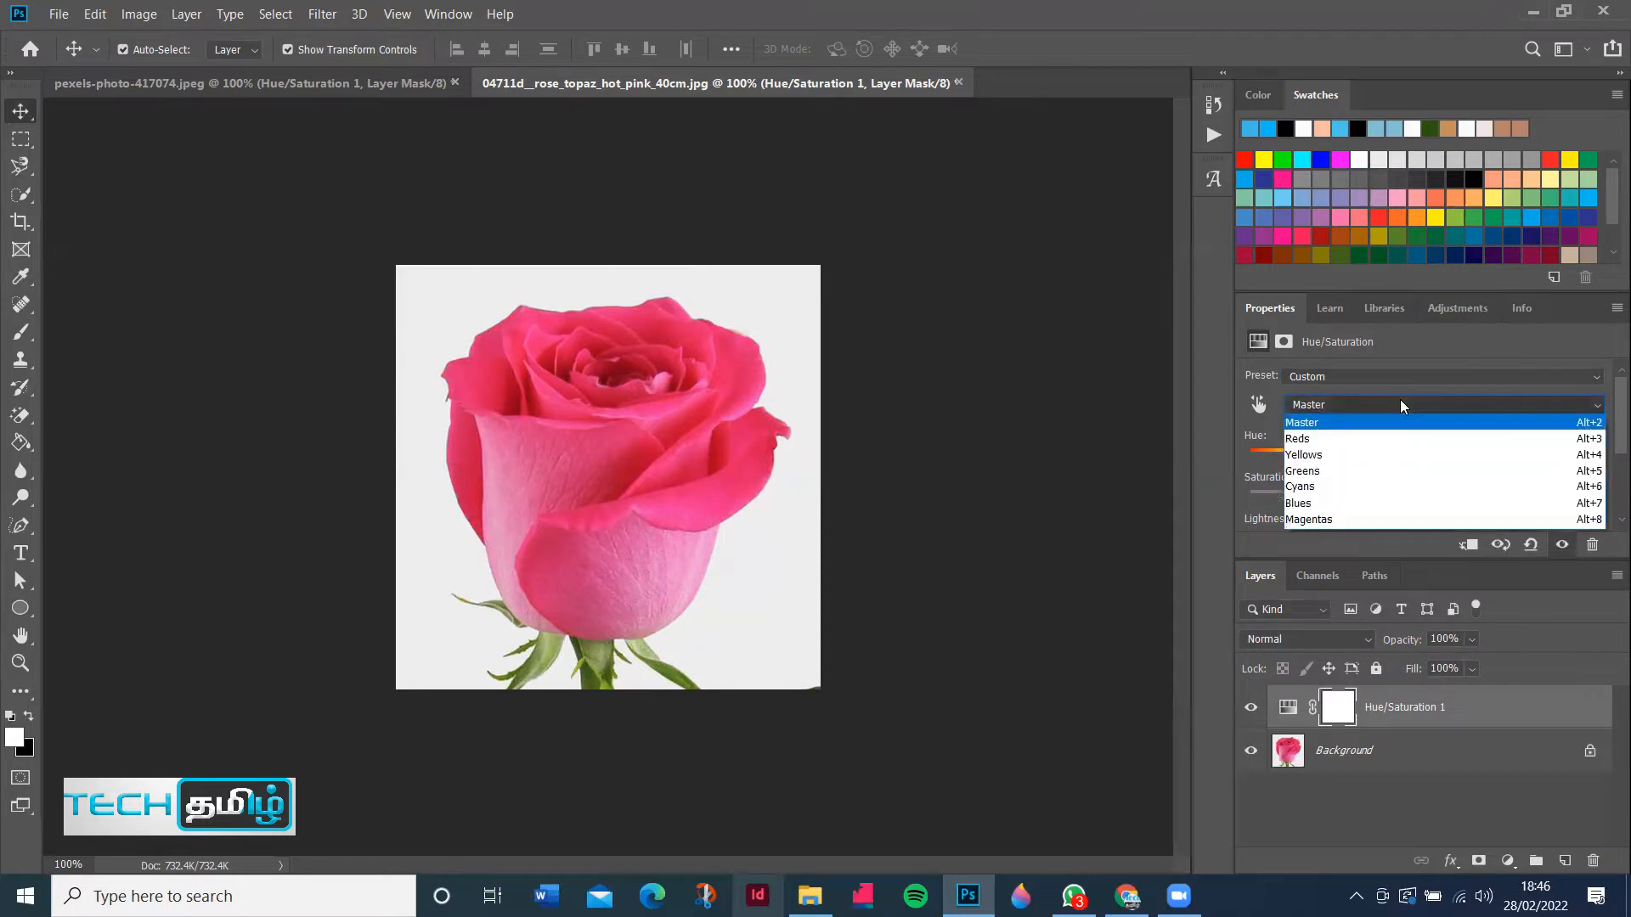
left_click(1398, 438)
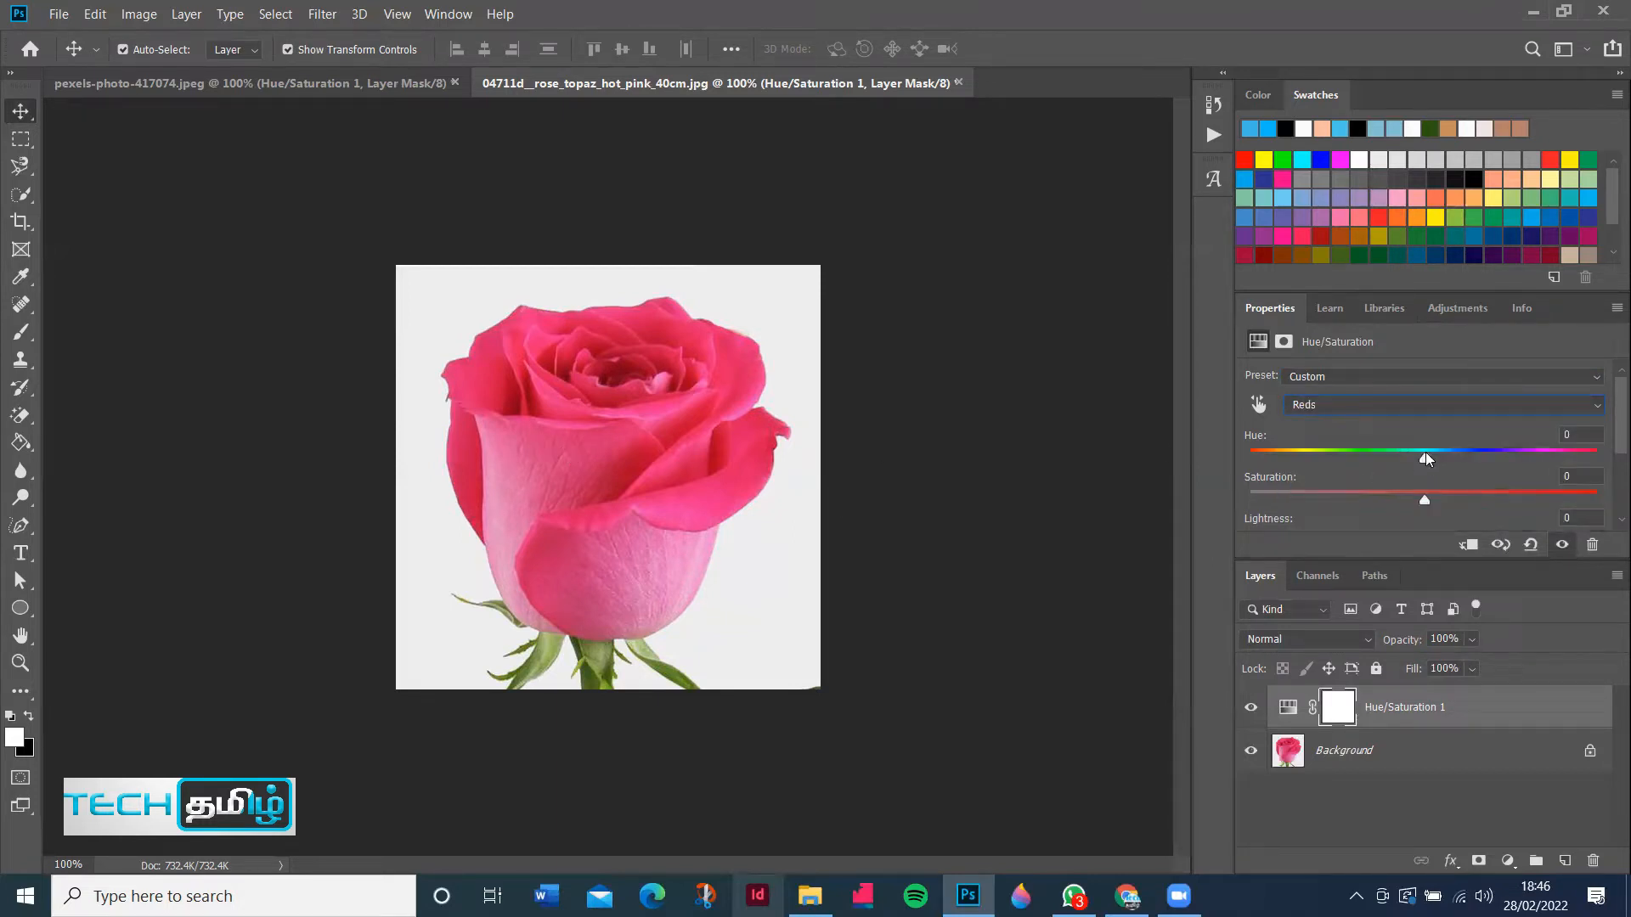
mouse_move(1424, 459)
left_mouse_down()
mouse_move(1287, 459)
mouse_move(1533, 460)
mouse_move(1342, 460)
mouse_move(1414, 458)
left_mouse_up()
Try hue shifts on the Greens range and the Yellows range of the rose's Hue/Saturation adjustment
left_click(1405, 412)
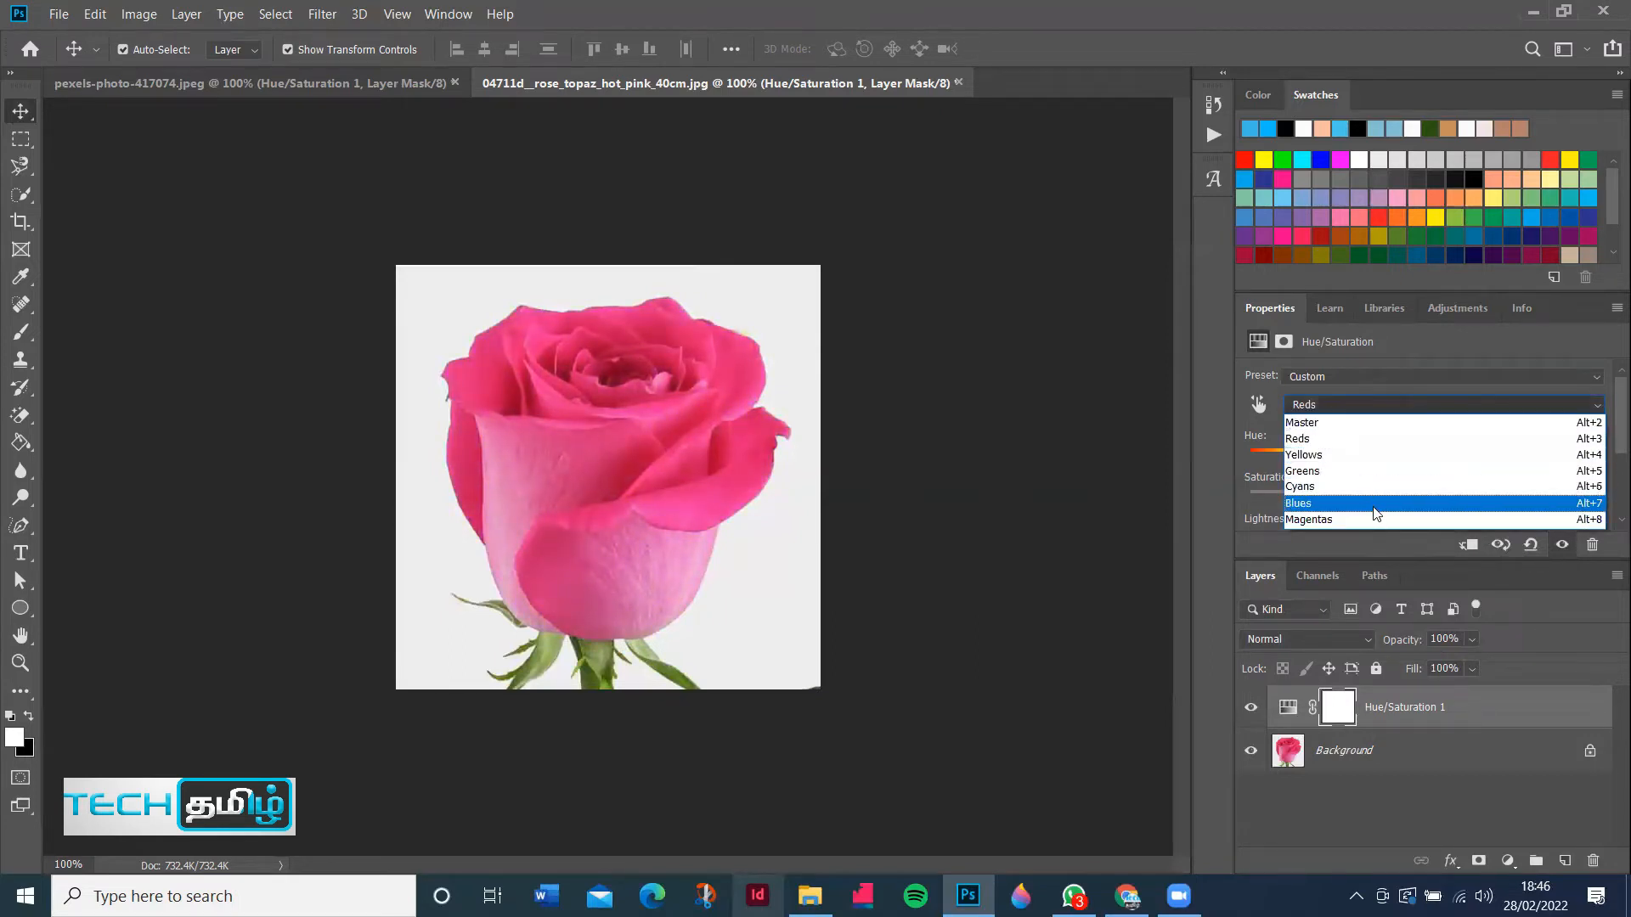
left_click(1377, 473)
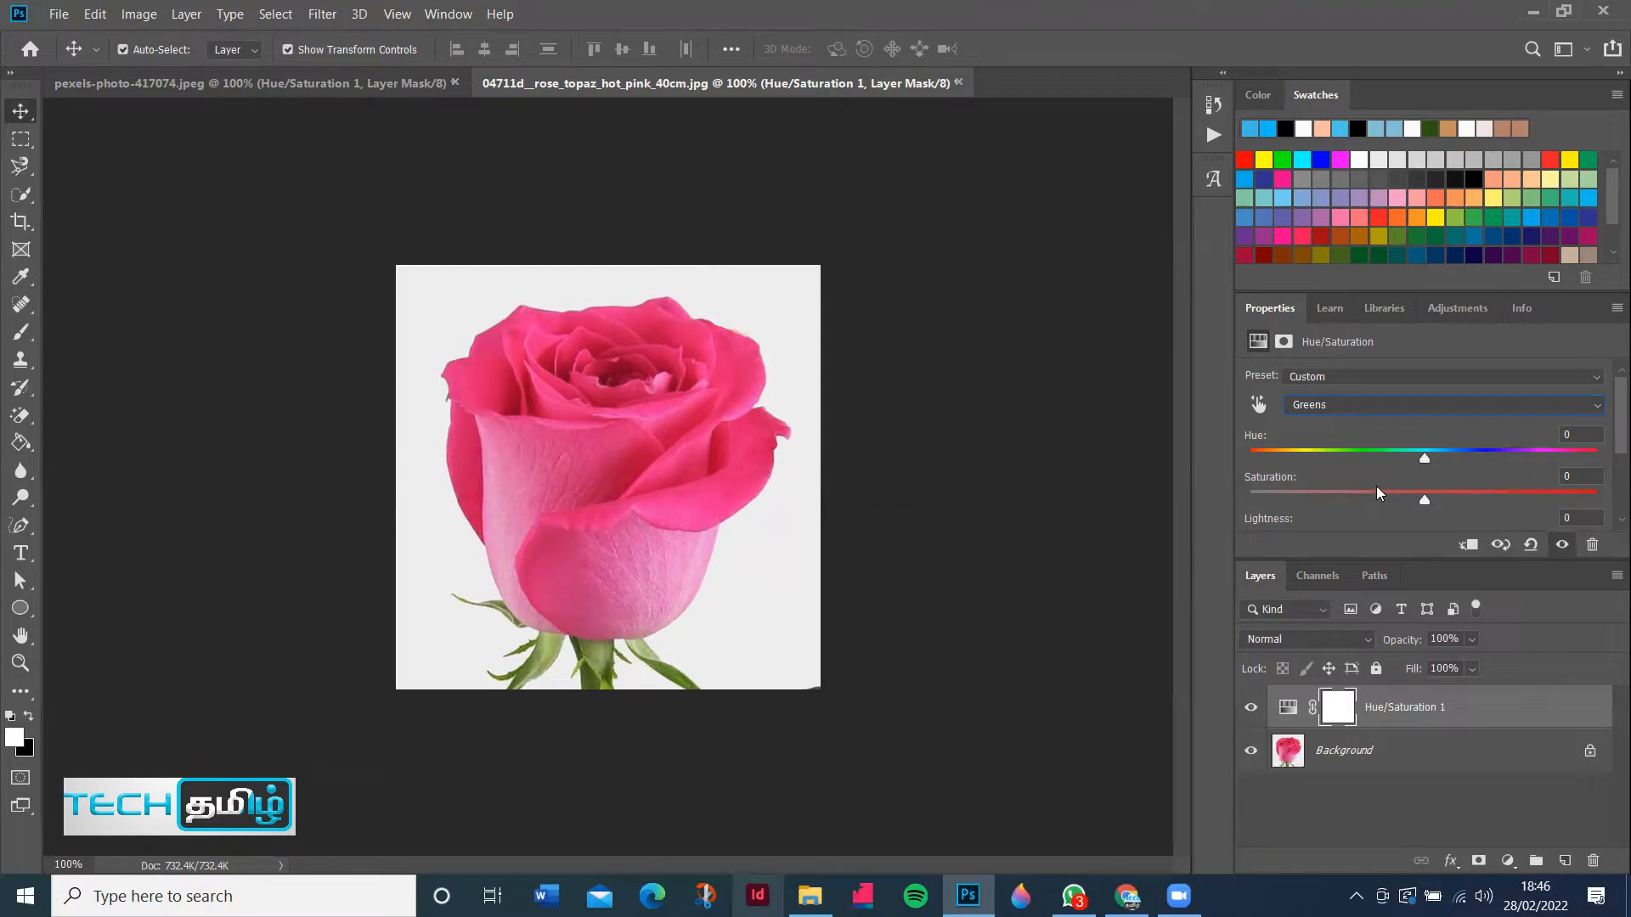
mouse_move(1423, 465)
left_mouse_down()
mouse_move(1496, 459)
mouse_move(1232, 457)
mouse_move(1460, 444)
mouse_move(1424, 443)
left_mouse_up()
left_click(1425, 414)
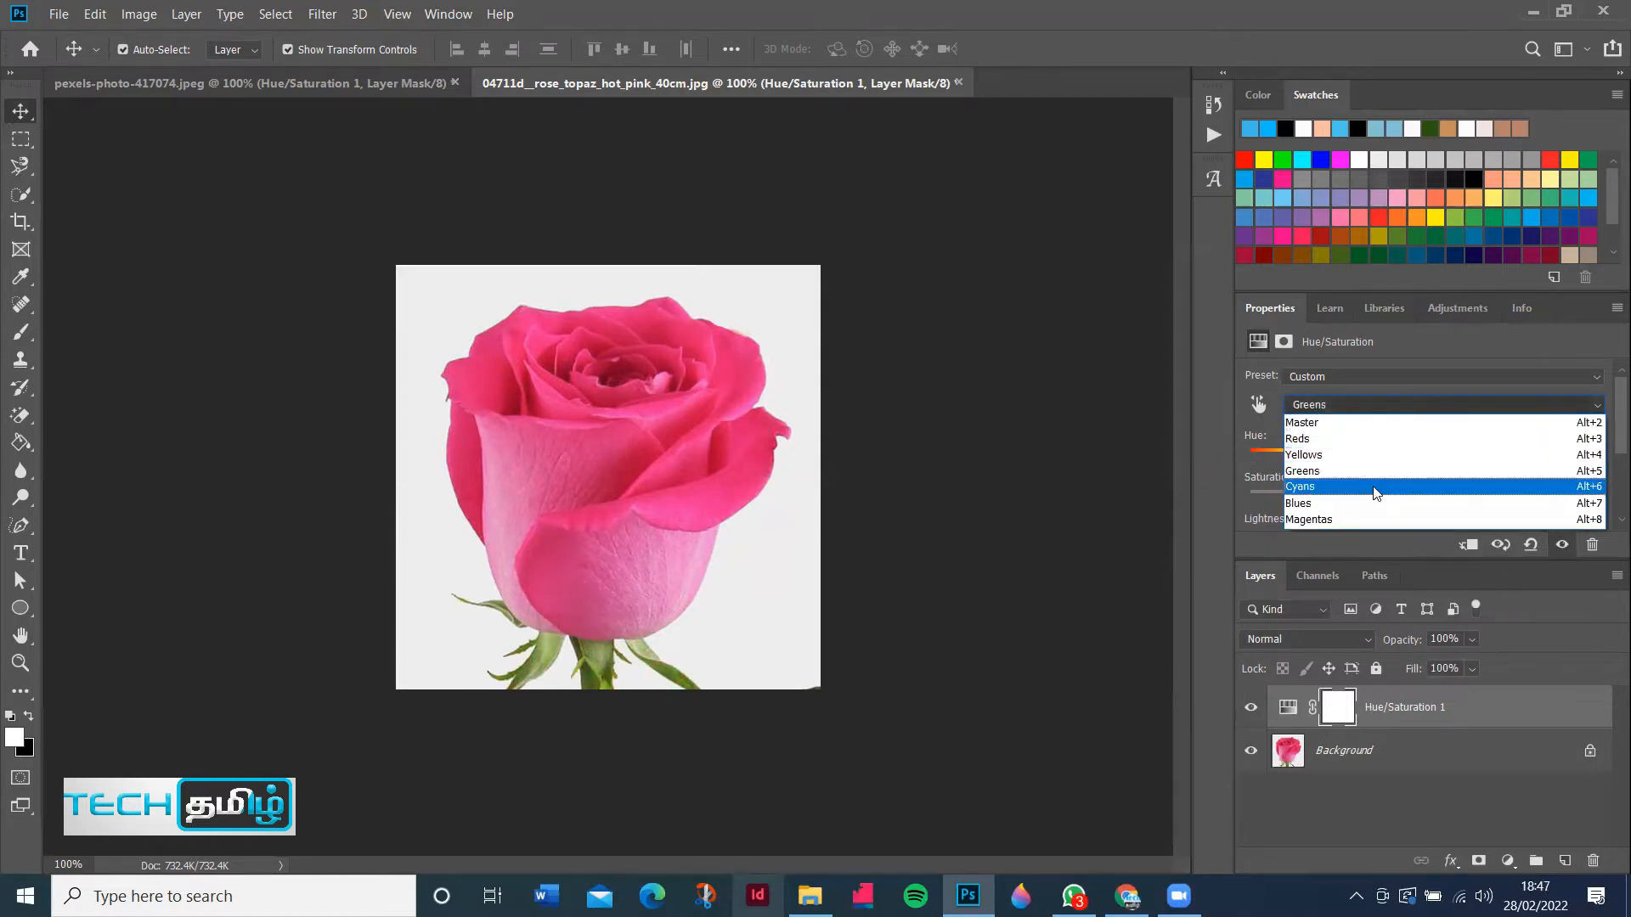
left_click(1410, 455)
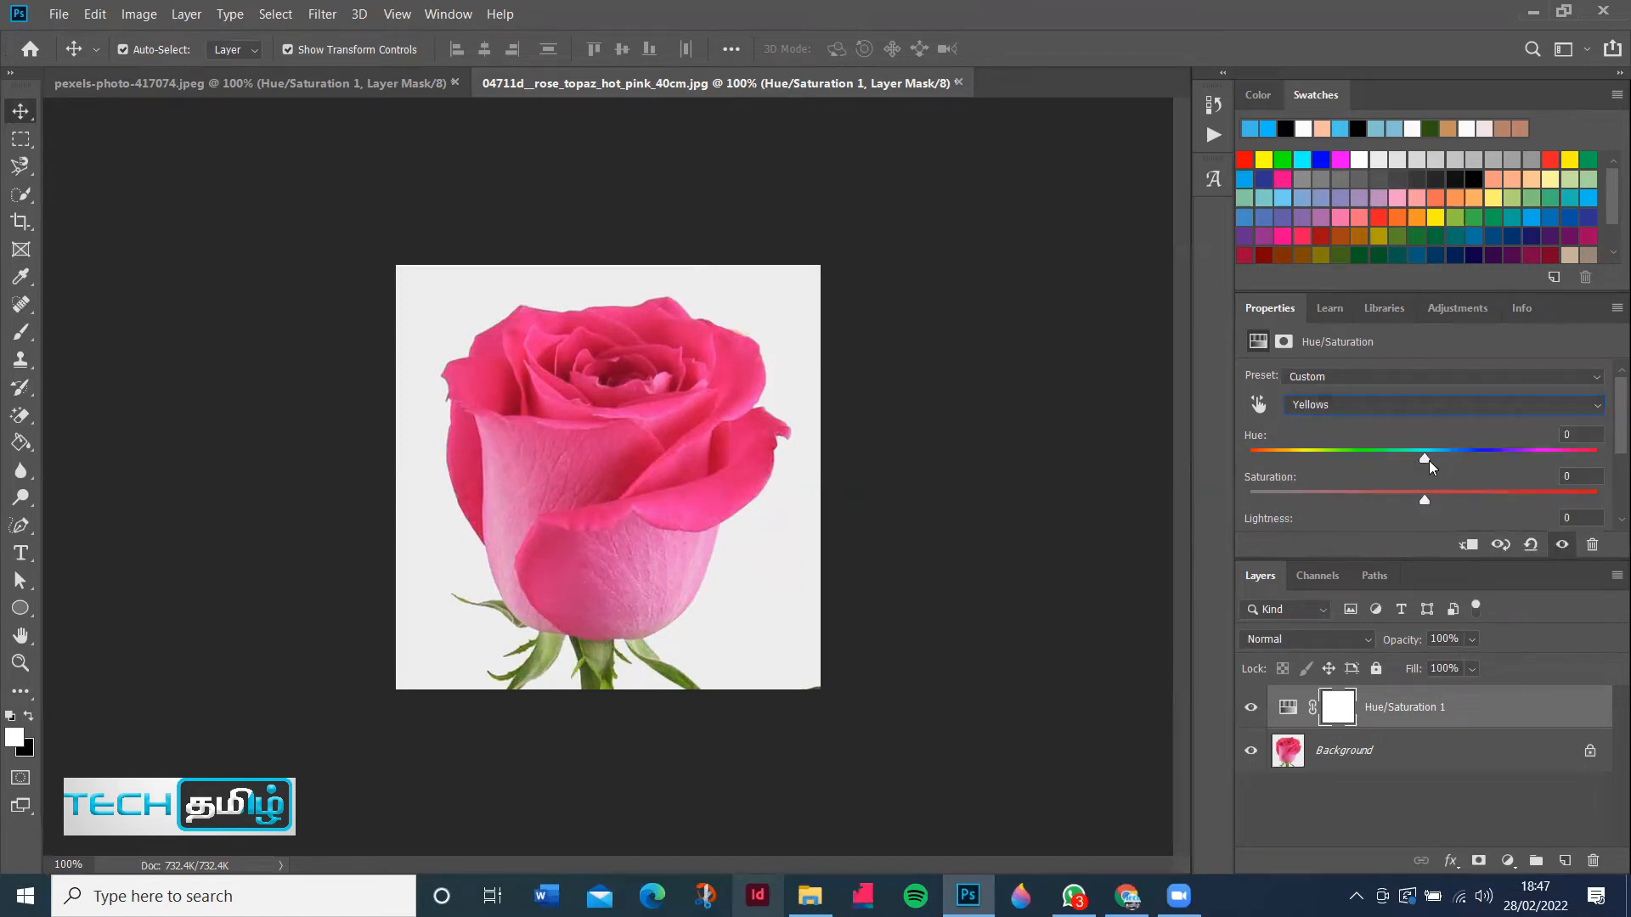
mouse_move(1428, 459)
left_mouse_down()
mouse_move(1484, 460)
mouse_move(1242, 443)
mouse_move(1579, 456)
mouse_move(1416, 454)
left_mouse_up()
In the lake photo's Hue/Saturation adjustment, set the Master hue to +5 and raise the hue of the Yellows range
left_click(206, 85)
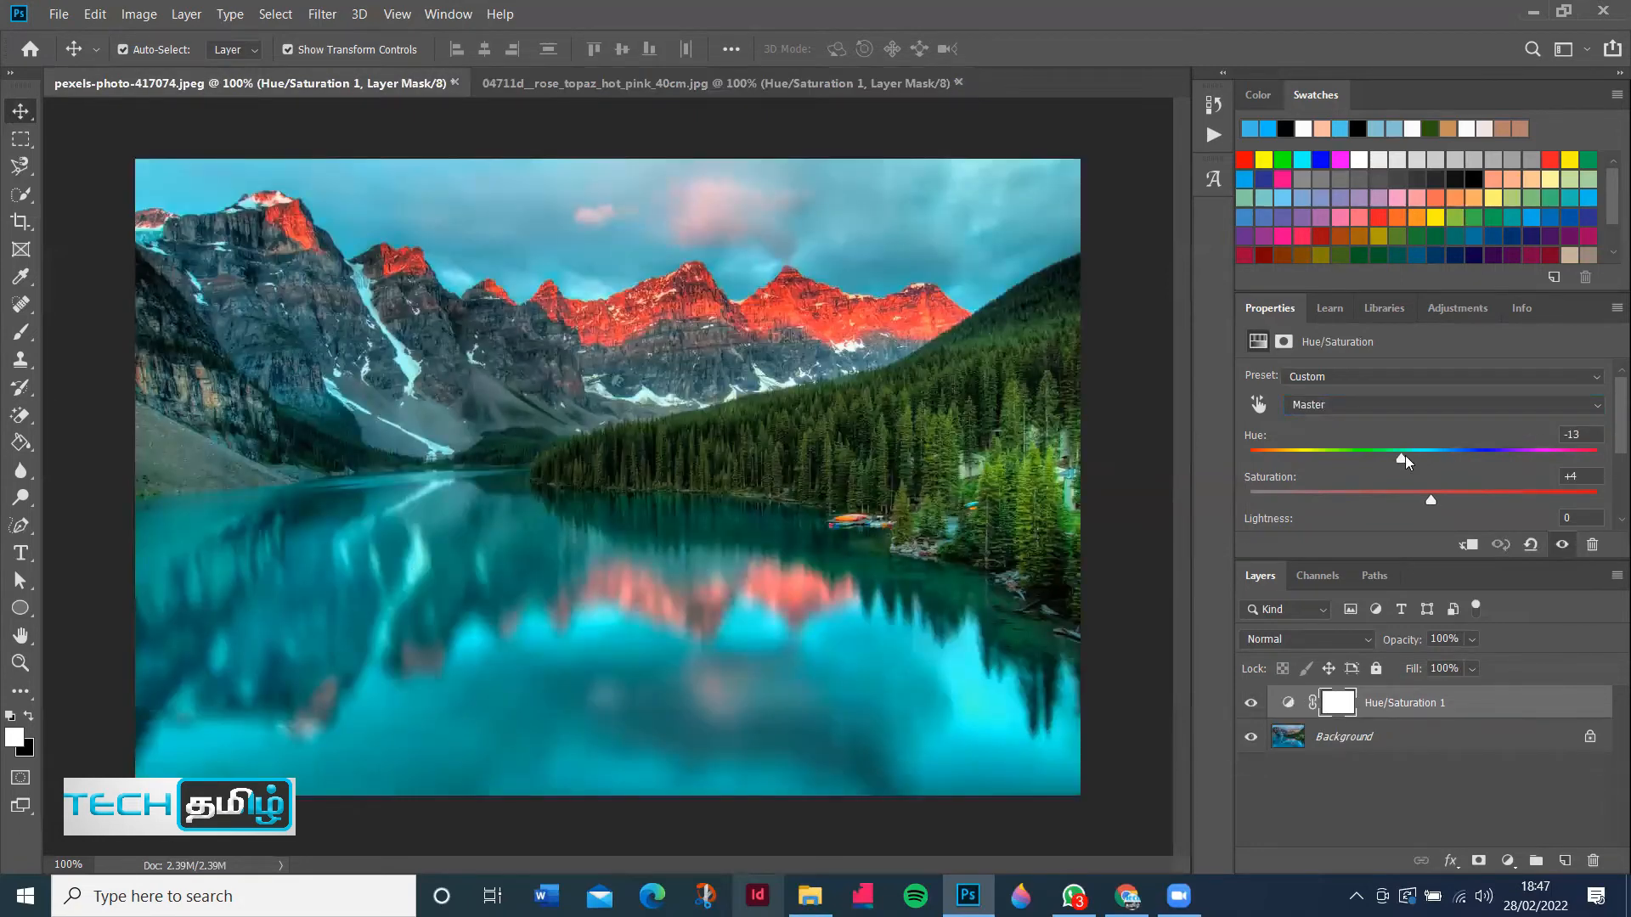
left_click_drag(1400, 455, 1432, 453)
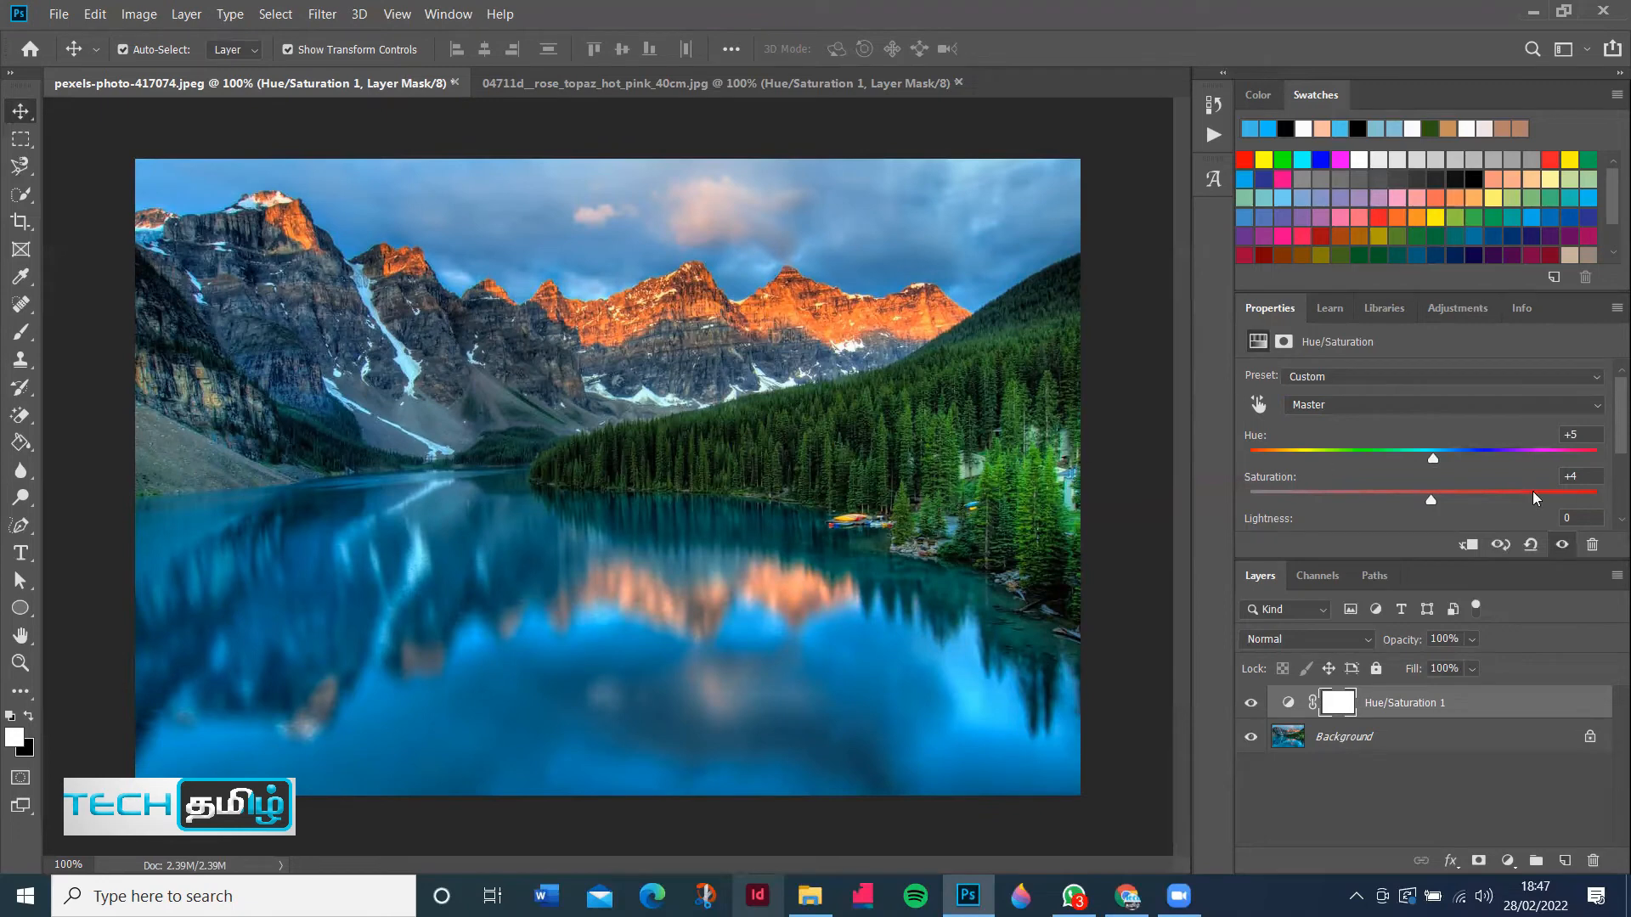
left_click(1426, 405)
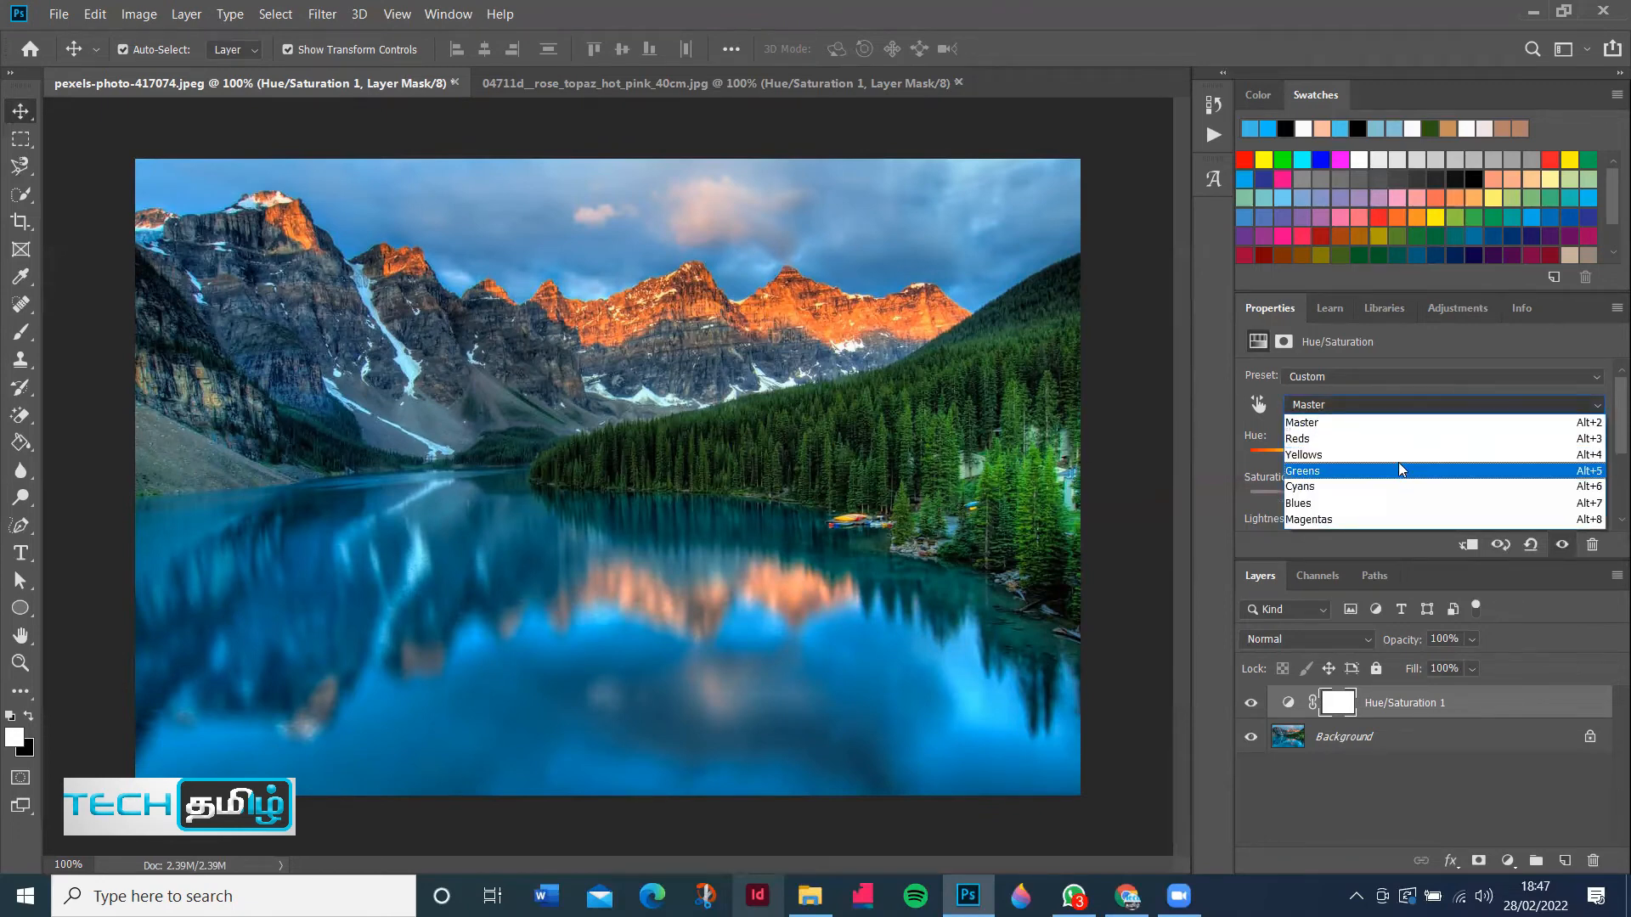
left_click(1399, 463)
mouse_move(1425, 456)
left_mouse_down()
mouse_move(1567, 457)
mouse_move(1369, 457)
mouse_move(1453, 457)
left_mouse_up()
Set the hue of the Greens range to +177 to turn the lake photo's forest purple, and show the available adjustments
left_click(1425, 410)
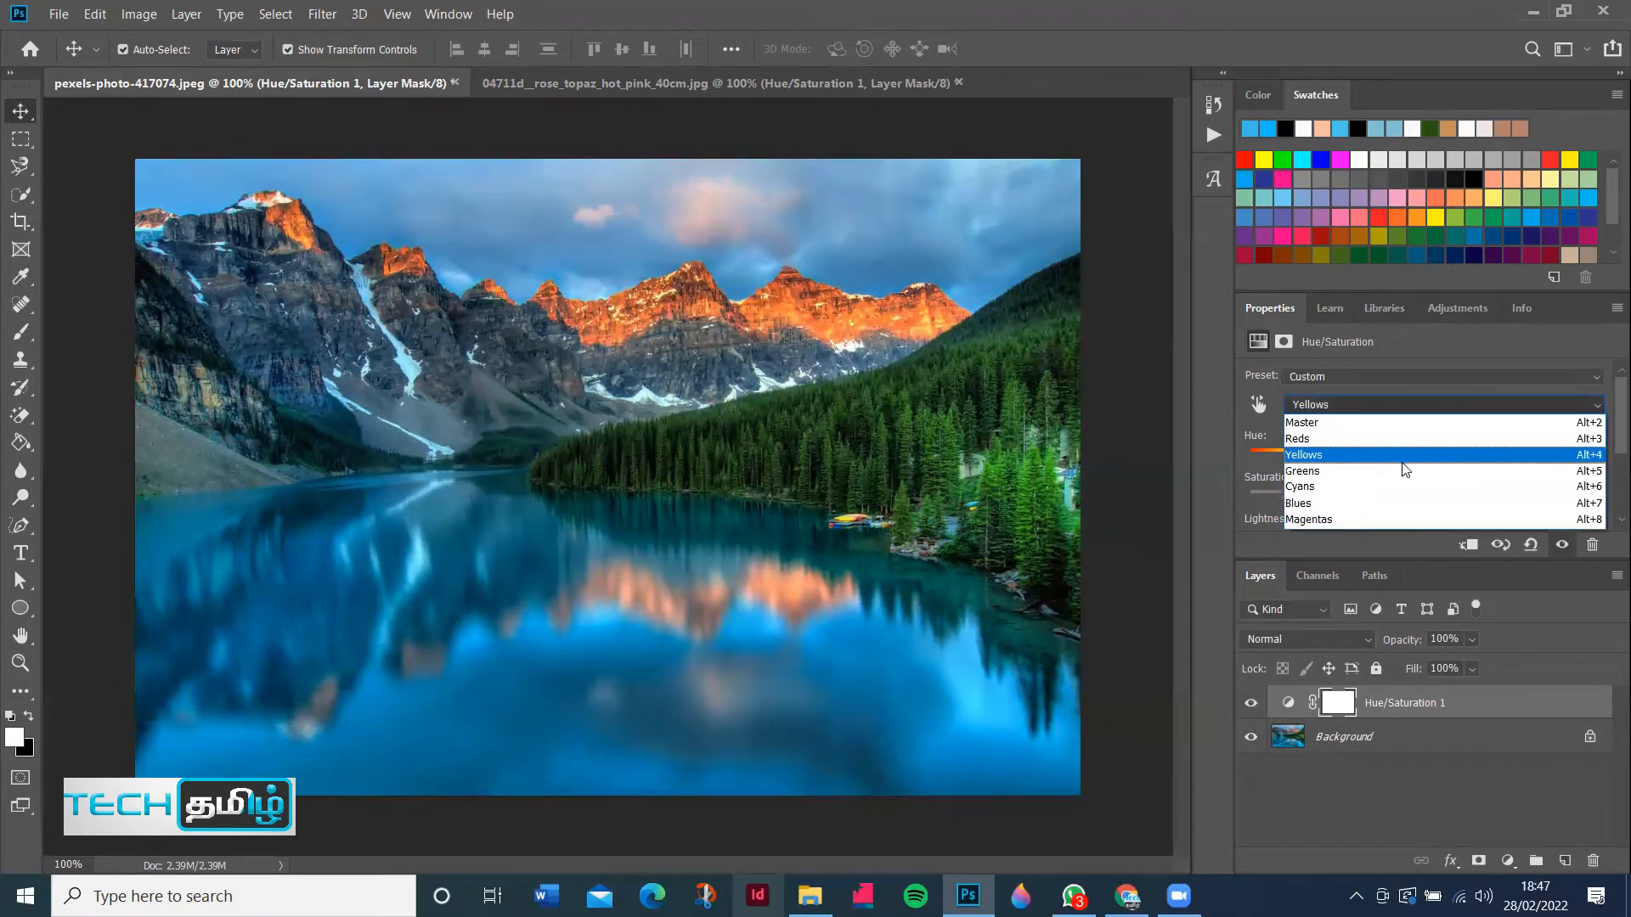
left_click(1399, 471)
left_click_drag(1427, 458, 1561, 457)
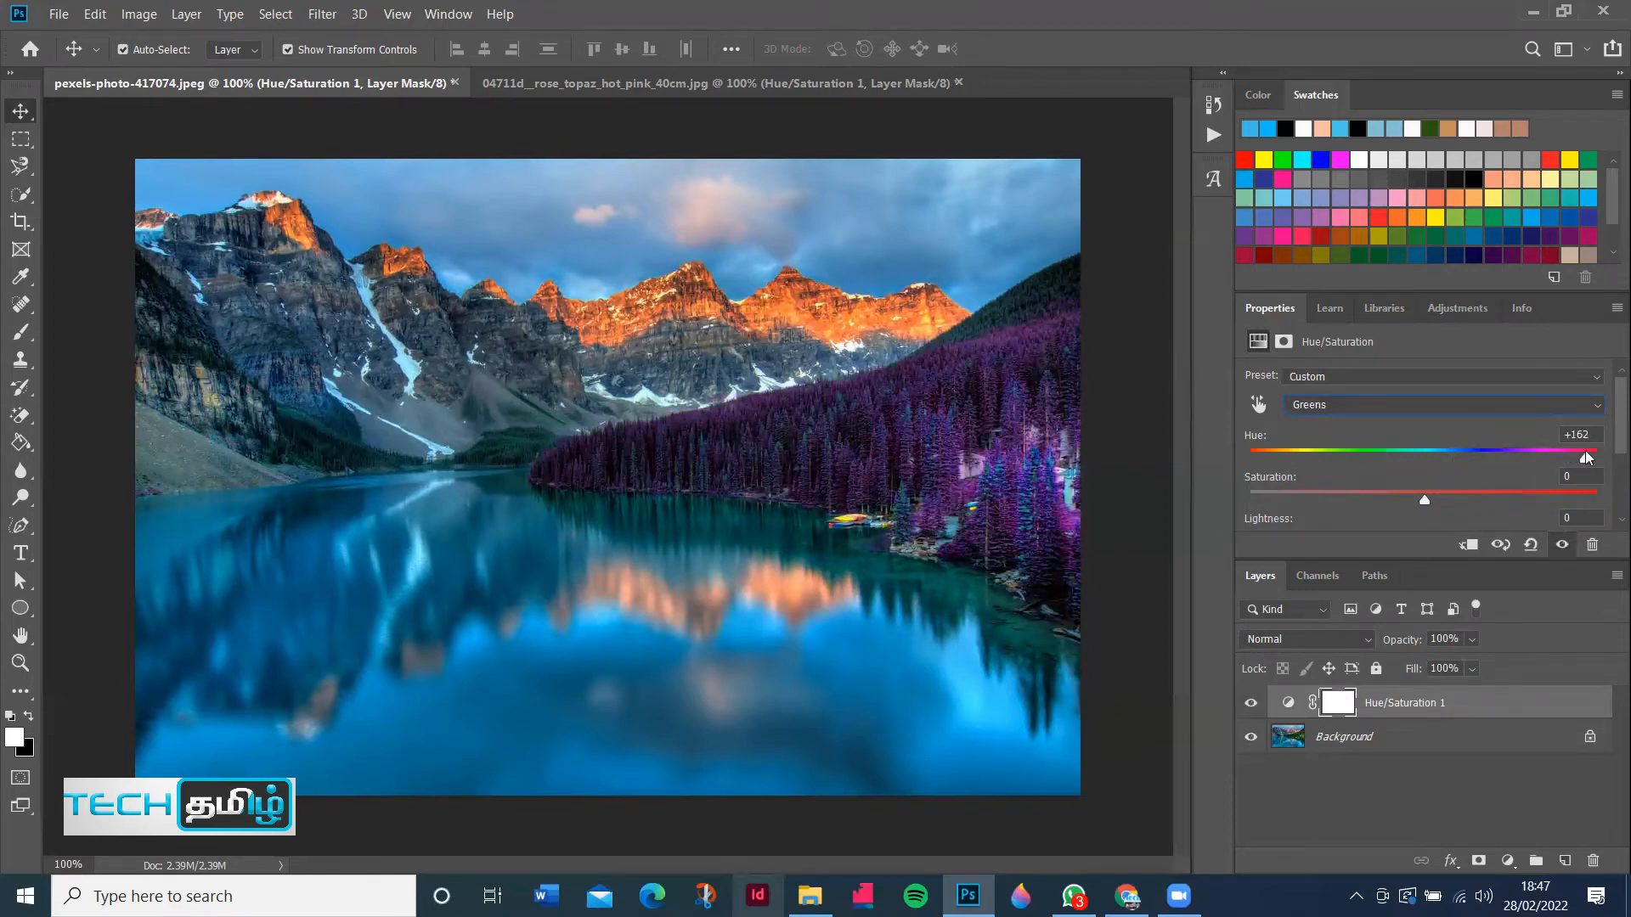
left_click_drag(1561, 457, 1596, 463)
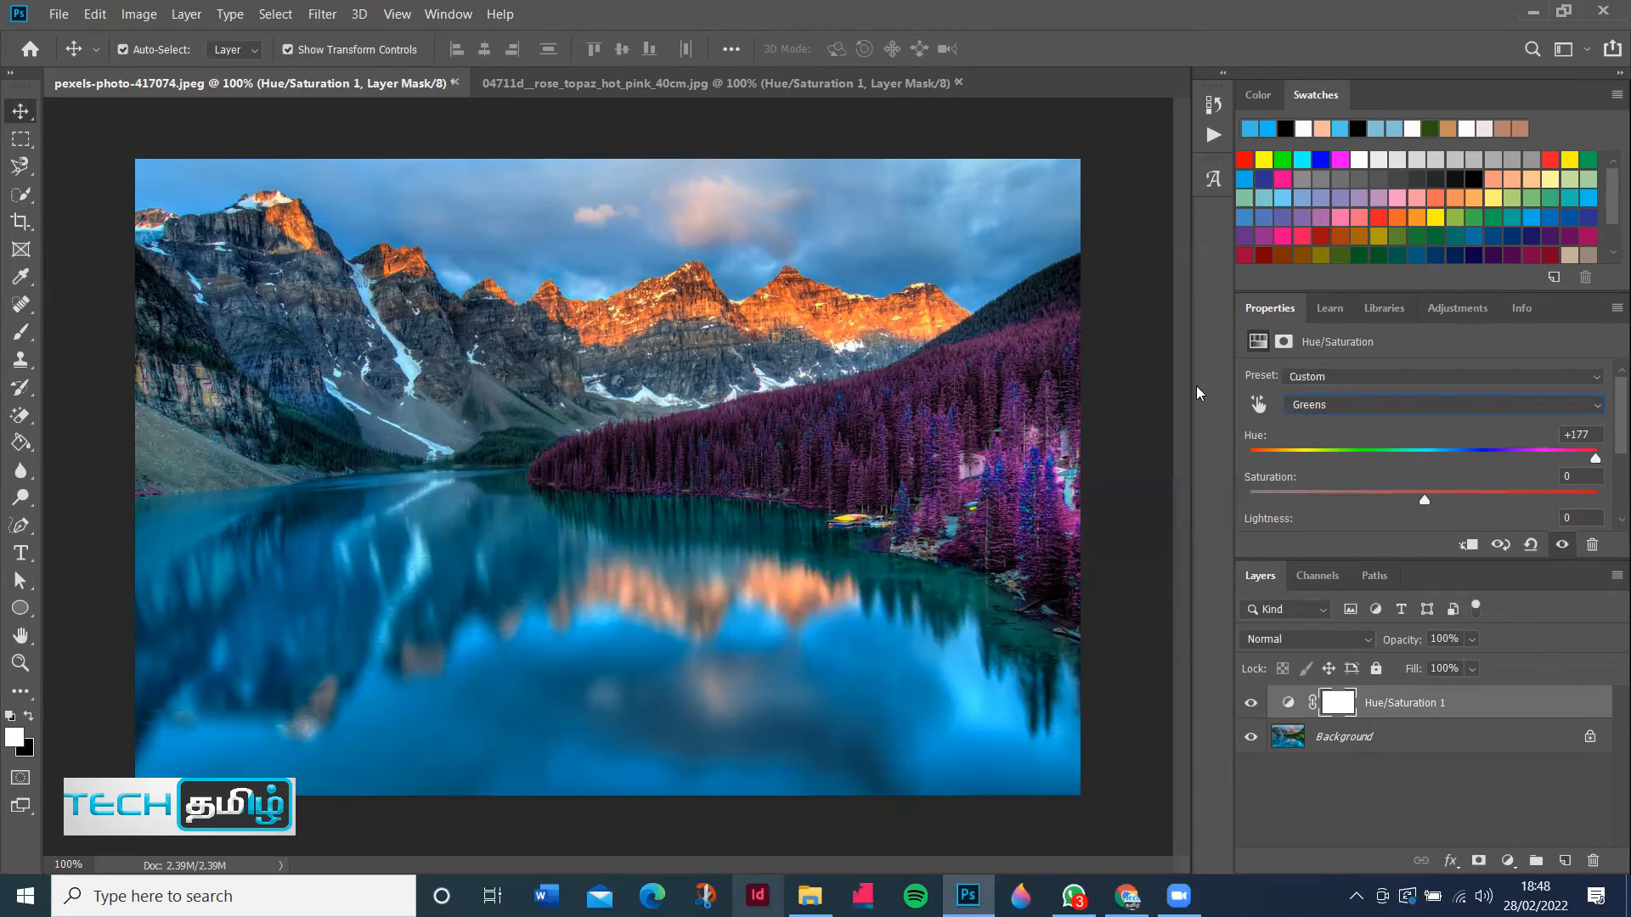
left_click(1458, 307)
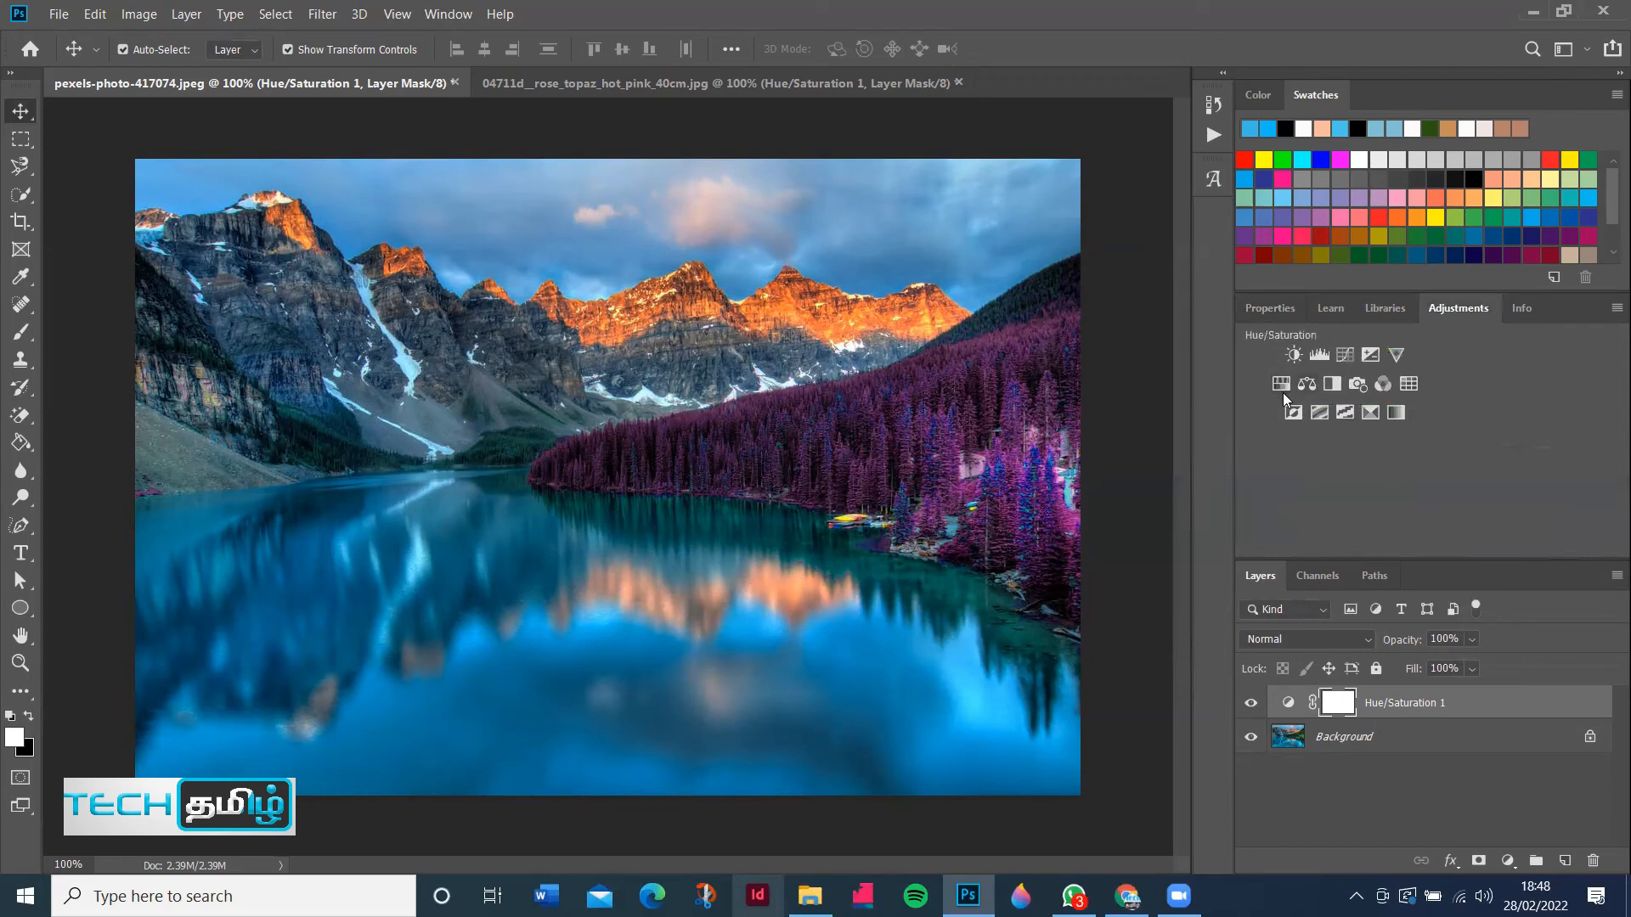